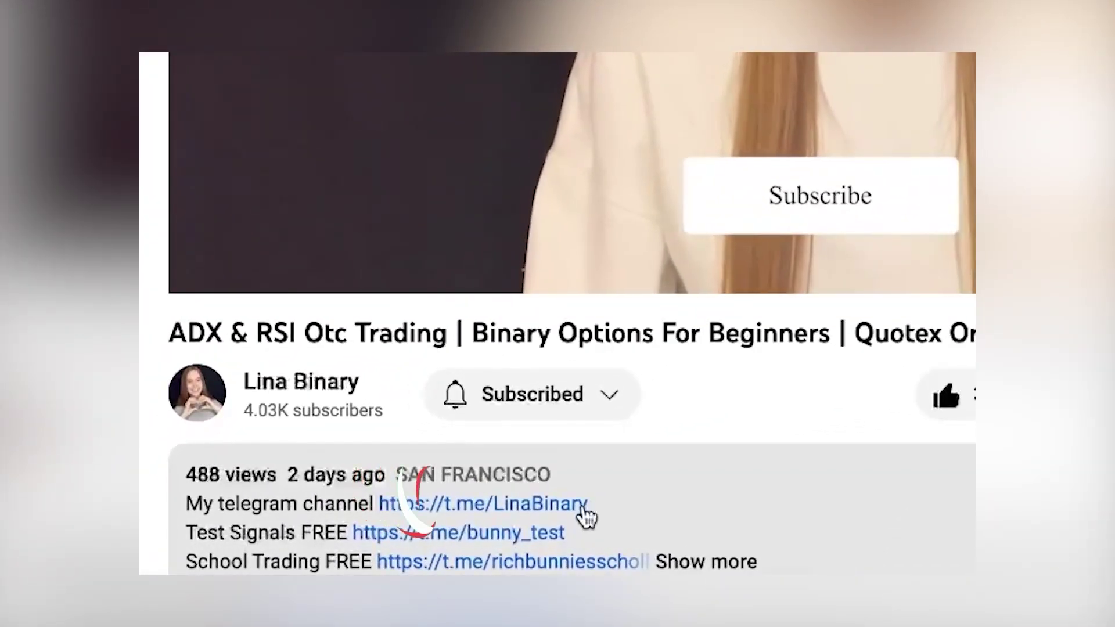
- Follow the Telegram channel link in the YouTube video's description
left_click(584, 510)
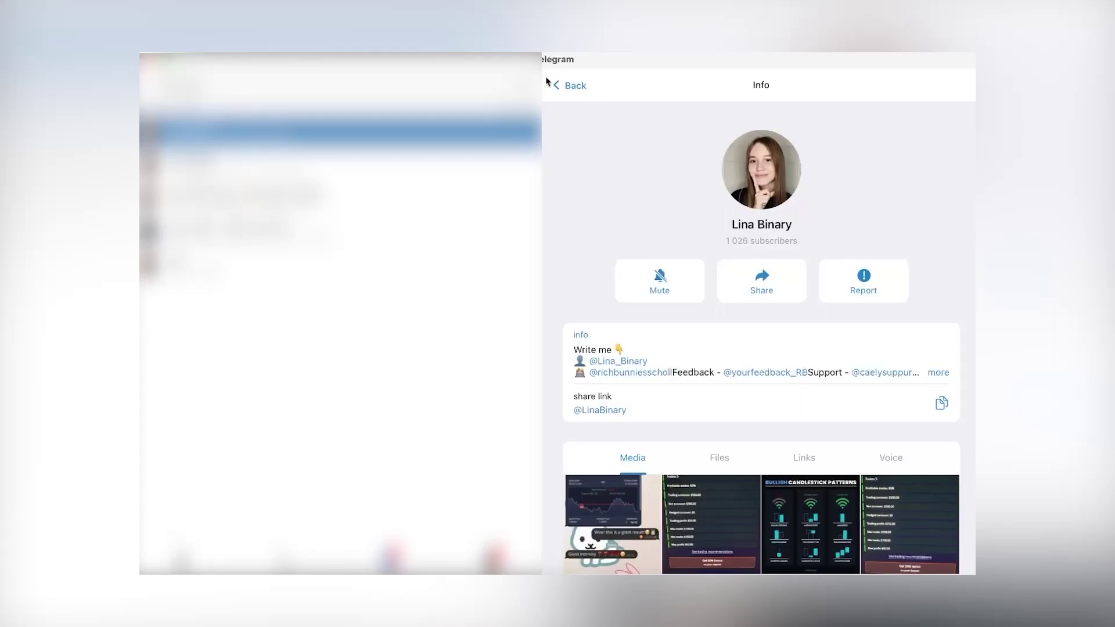
- Join the trading channel, then message '+VIP' to its support contact
left_click(549, 84)
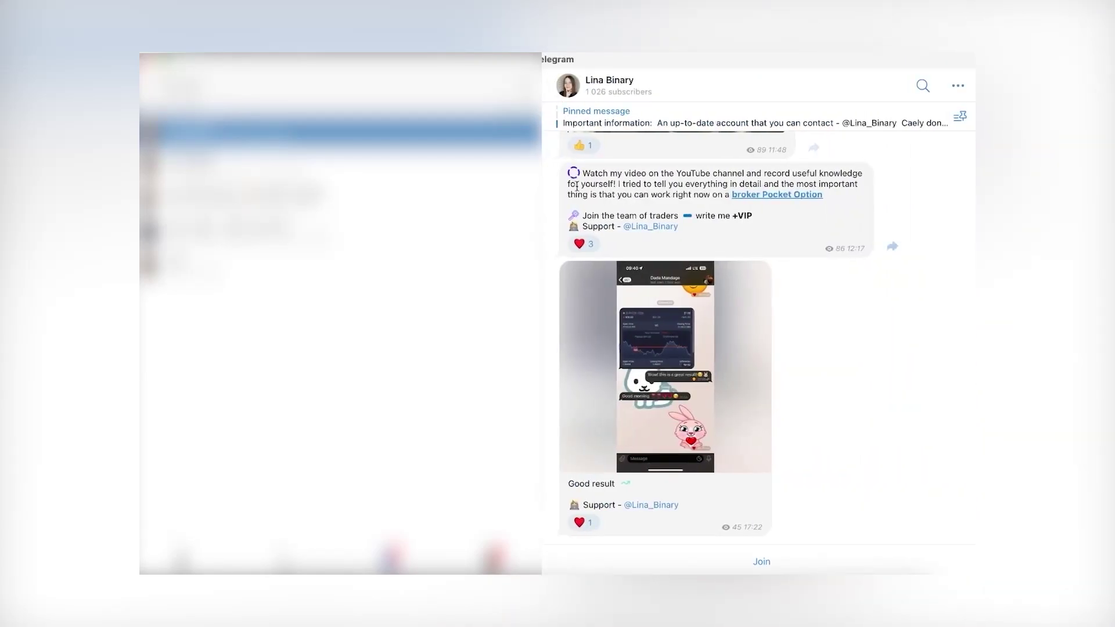
left_click(754, 567)
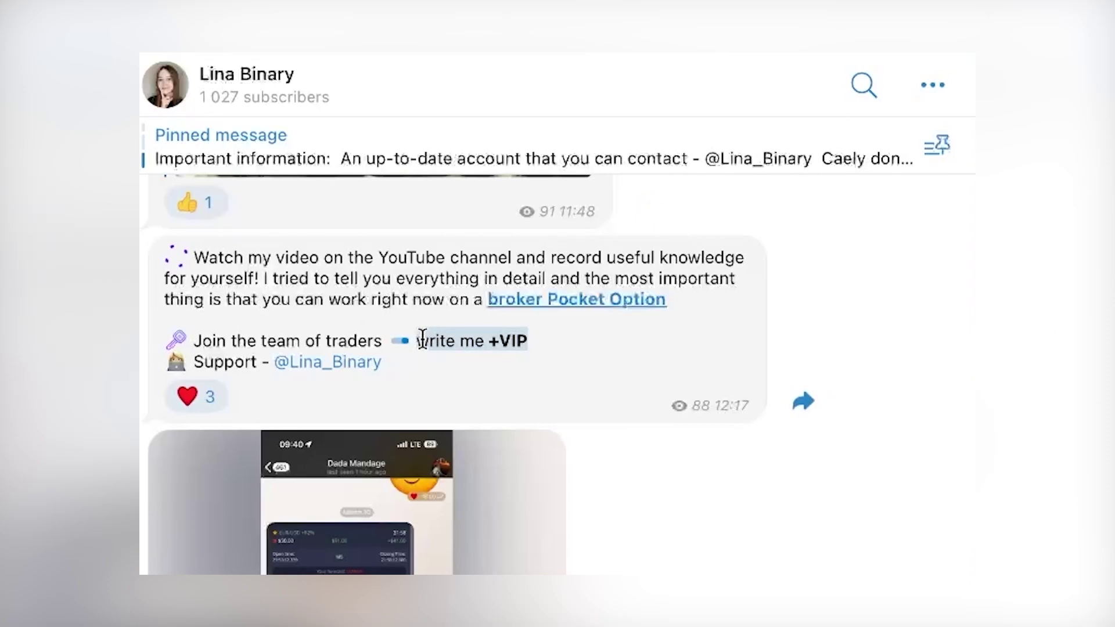
left_click(366, 372)
type("+VIP")
key("Return")
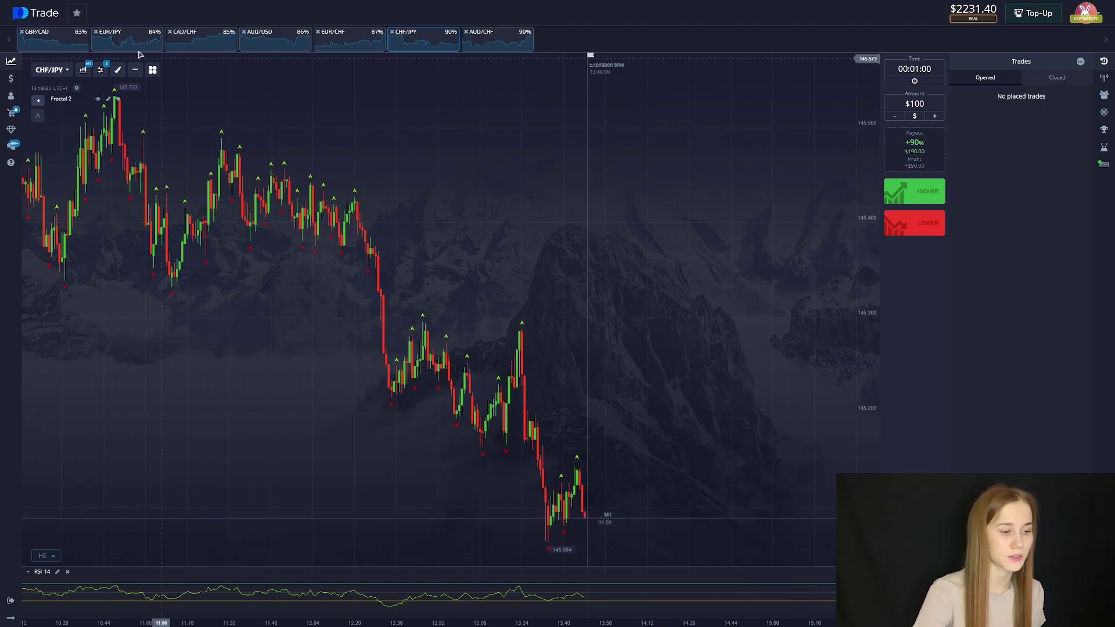
- Switch from GBP/CAD to EUR/JPY and place a $100 one-minute Lower trade
left_click(51, 41)
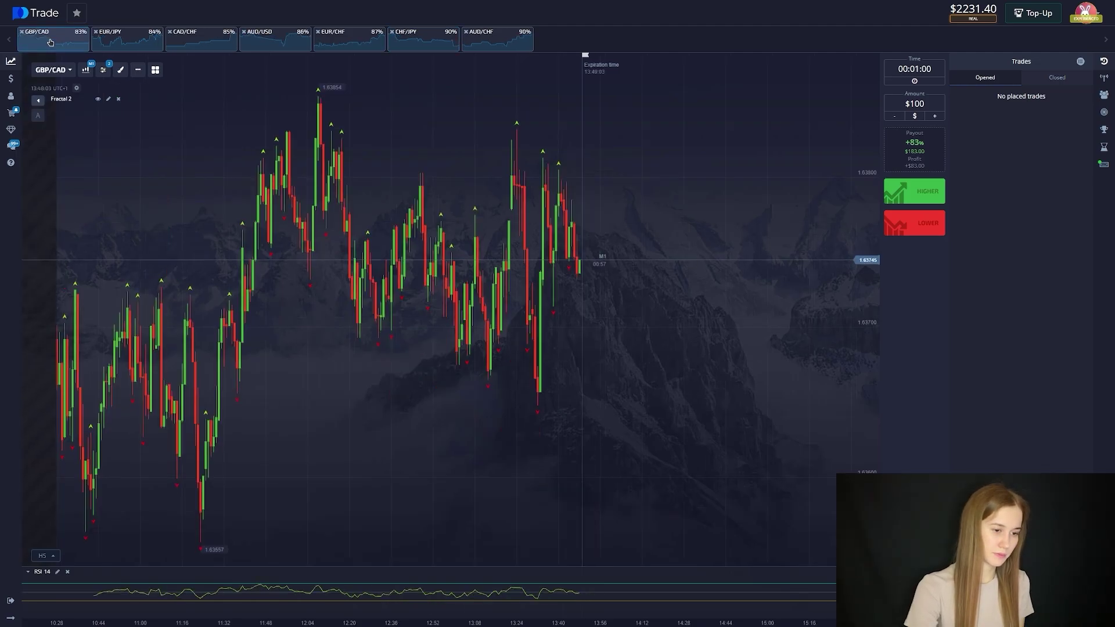
left_click(127, 45)
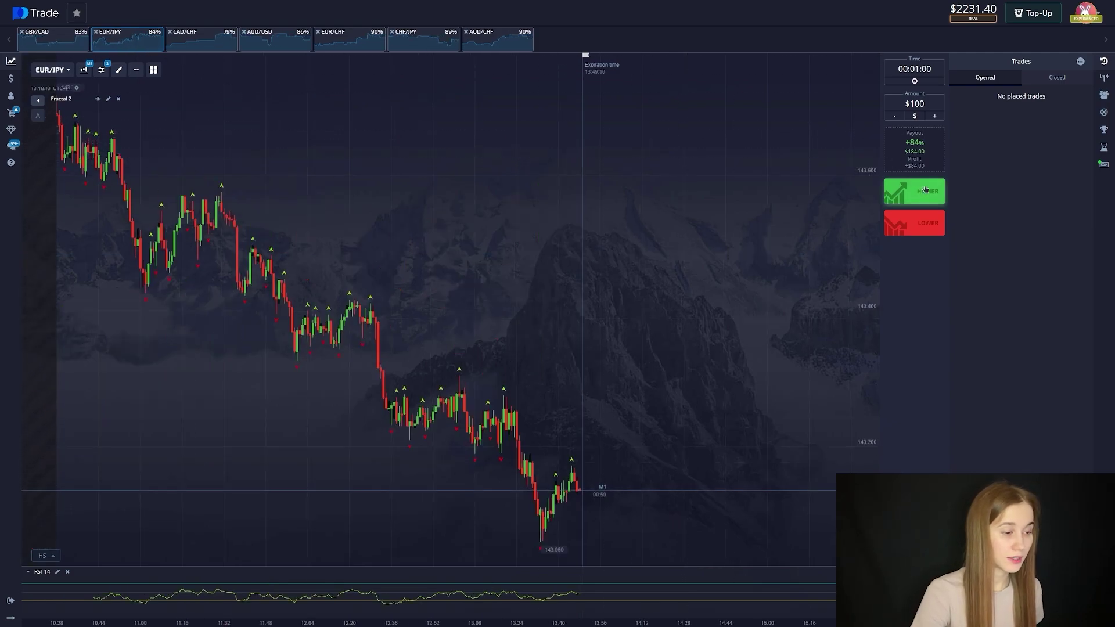
left_click(924, 224)
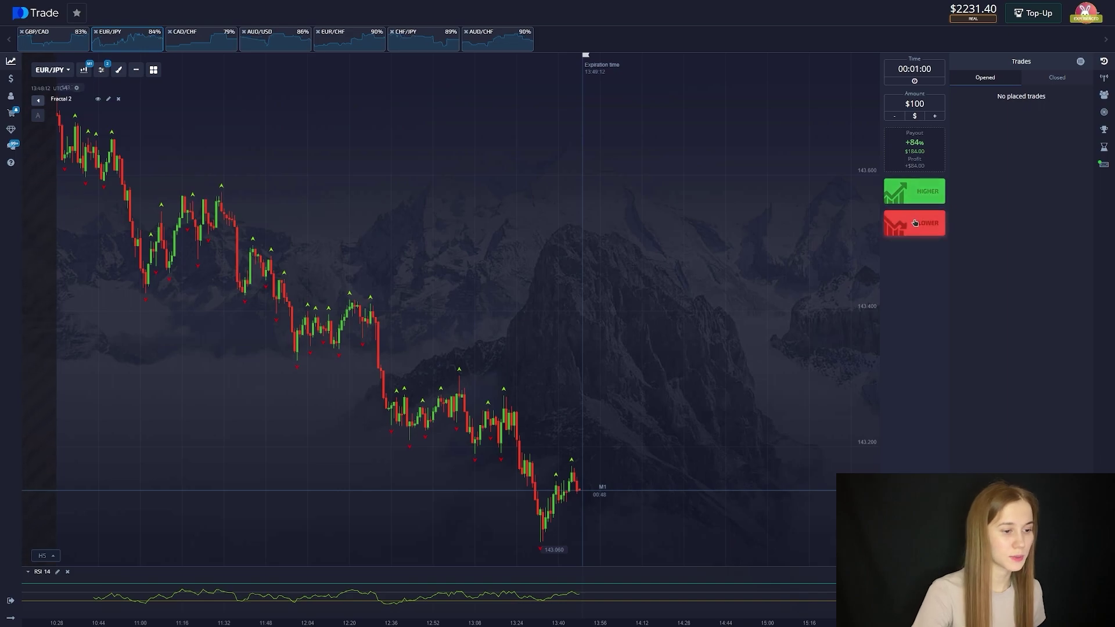
- Screenshot the chart, drawing a red line along the falling highs and circling the recent low
key("Print")
left_click_drag(54, 100, 864, 609)
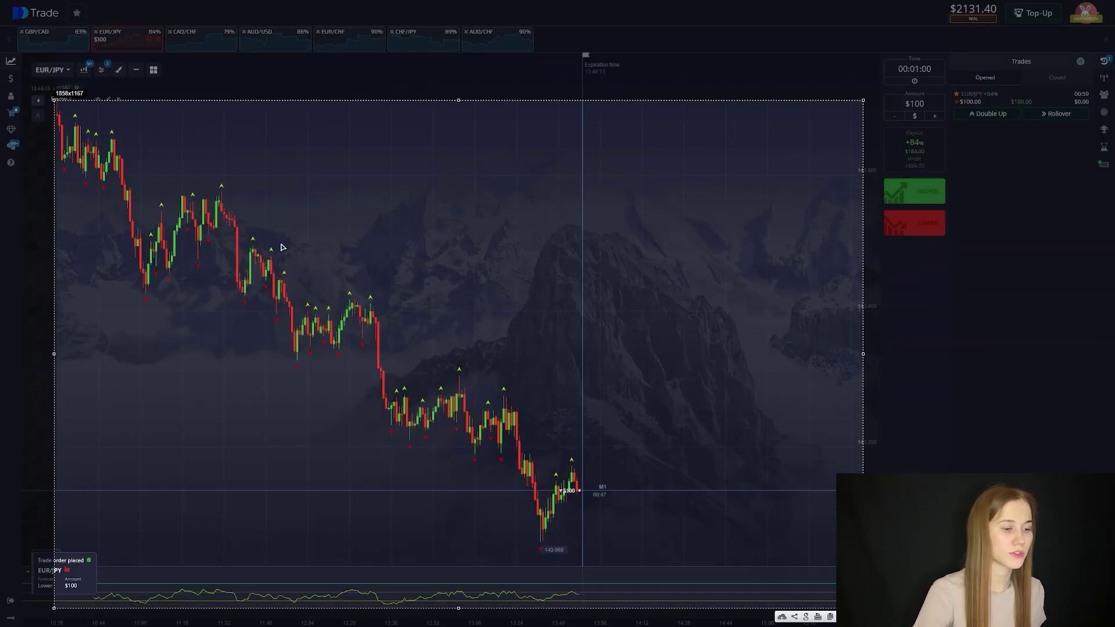
left_click_drag(114, 125, 658, 522)
mouse_move(590, 476)
left_mouse_down()
mouse_move(579, 449)
mouse_move(609, 511)
mouse_move(596, 498)
left_mouse_up()
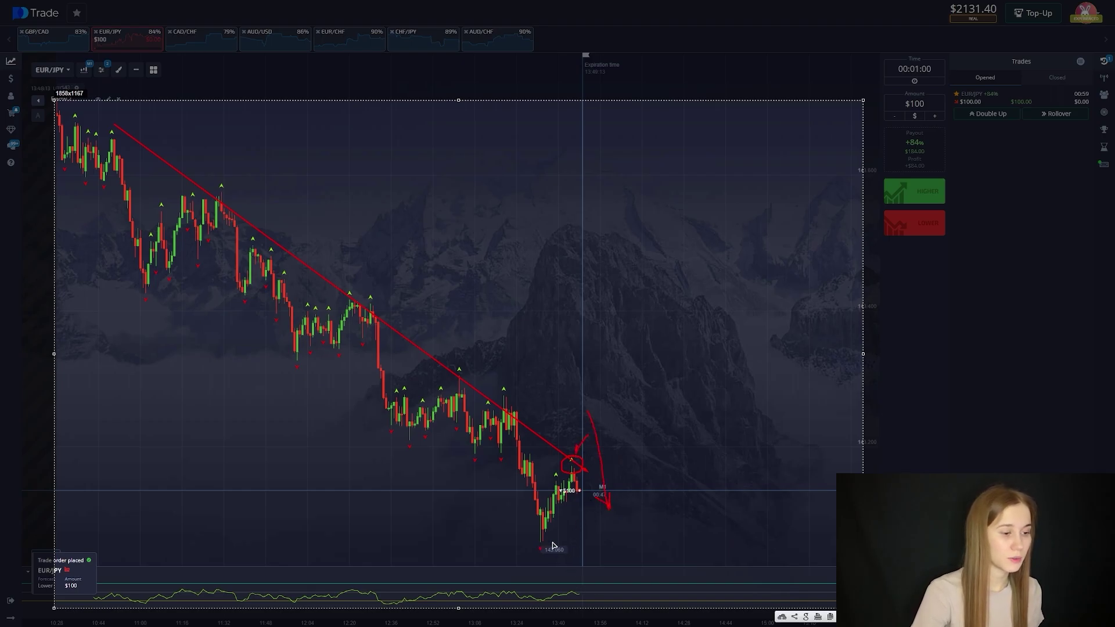
mouse_move(555, 538)
left_mouse_down()
mouse_move(531, 542)
mouse_move(549, 543)
mouse_move(556, 518)
left_mouse_up()
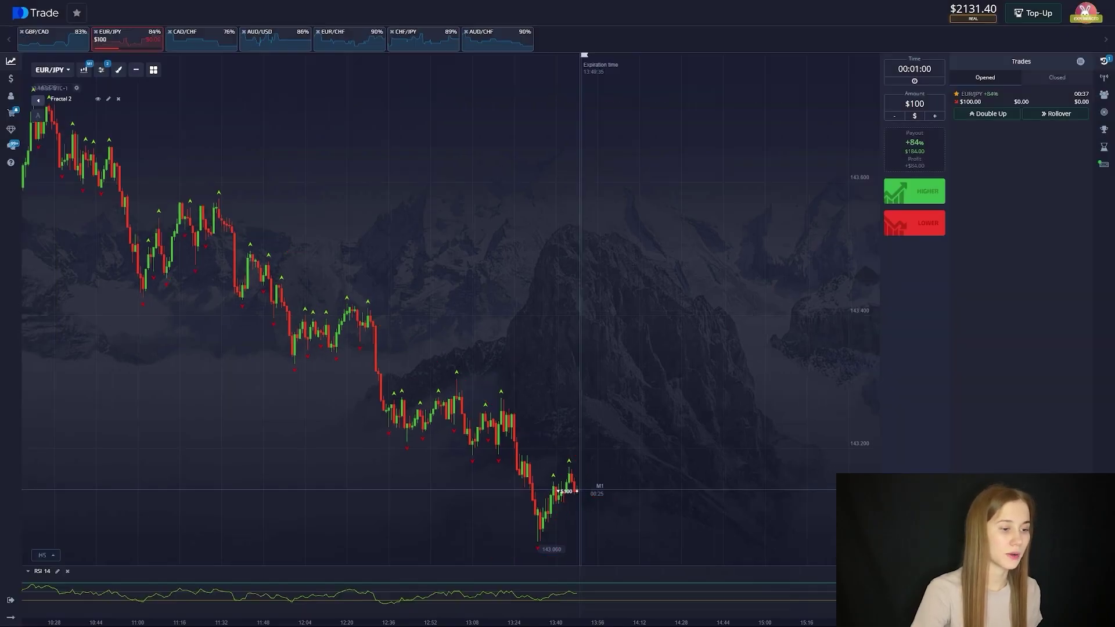
scroll(619, 407, "up", 10)
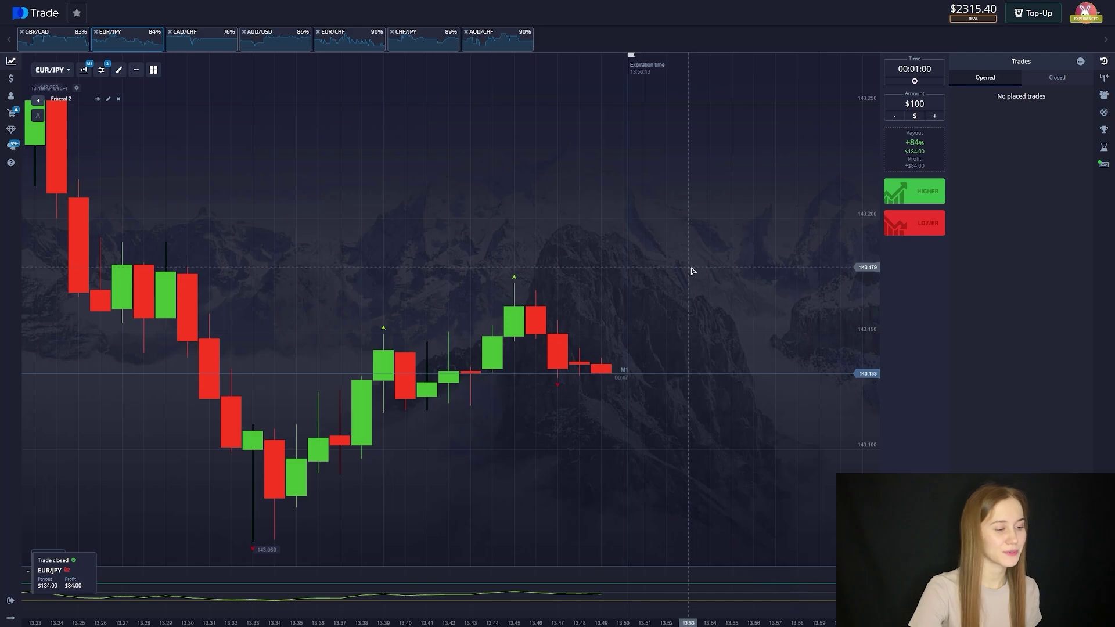
- Switch to AUD/CHF and place a $100 one-minute Lower trade
scroll(692, 271, "down", 10)
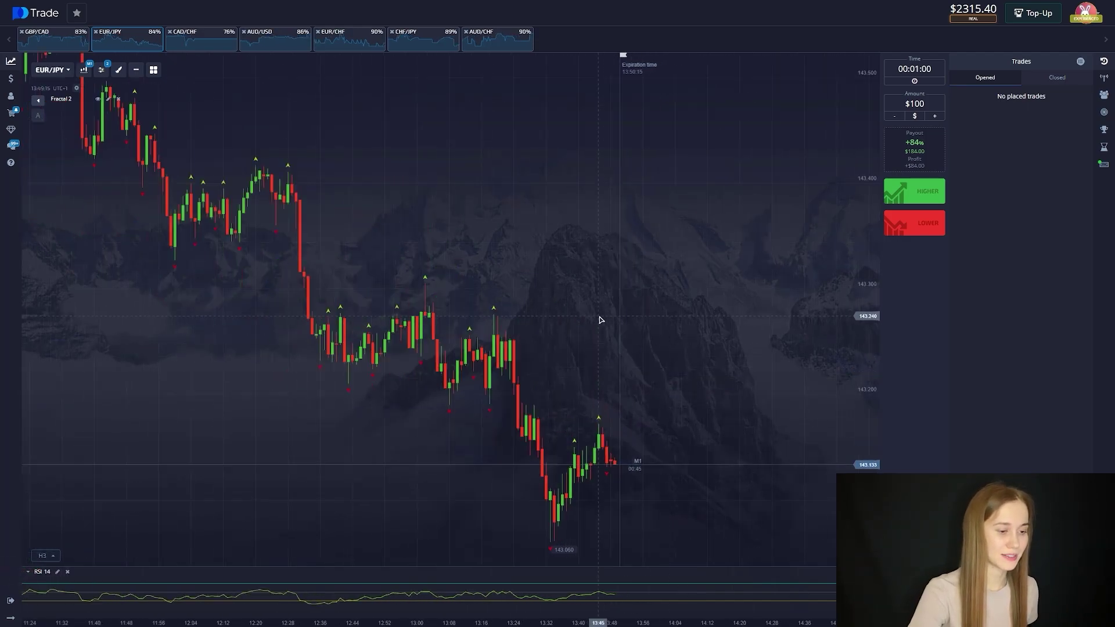
left_click(500, 42)
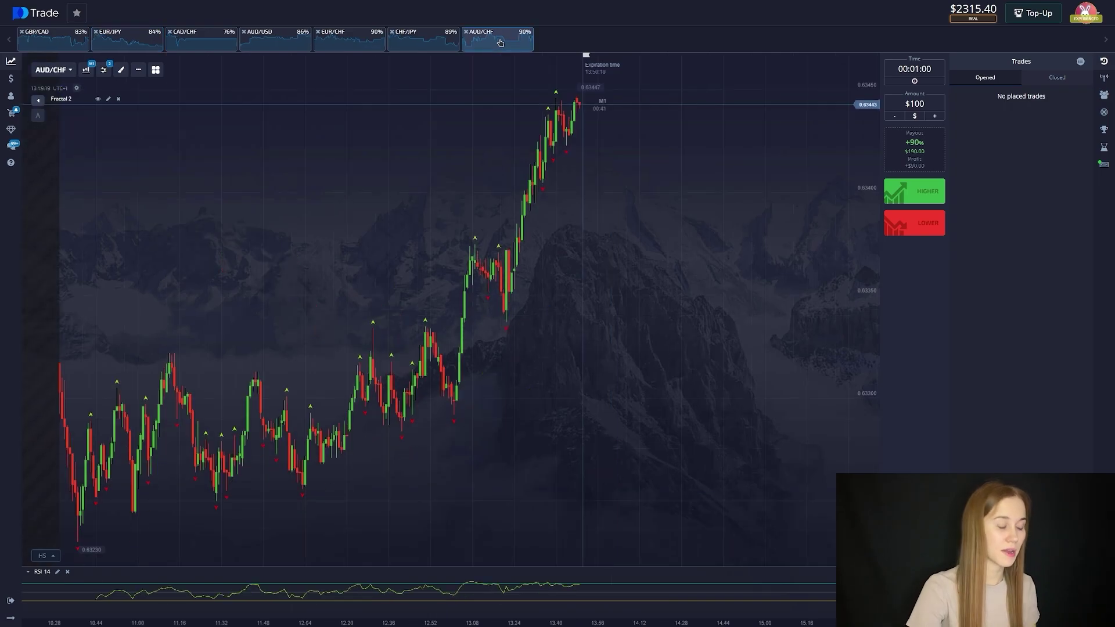
left_click(916, 224)
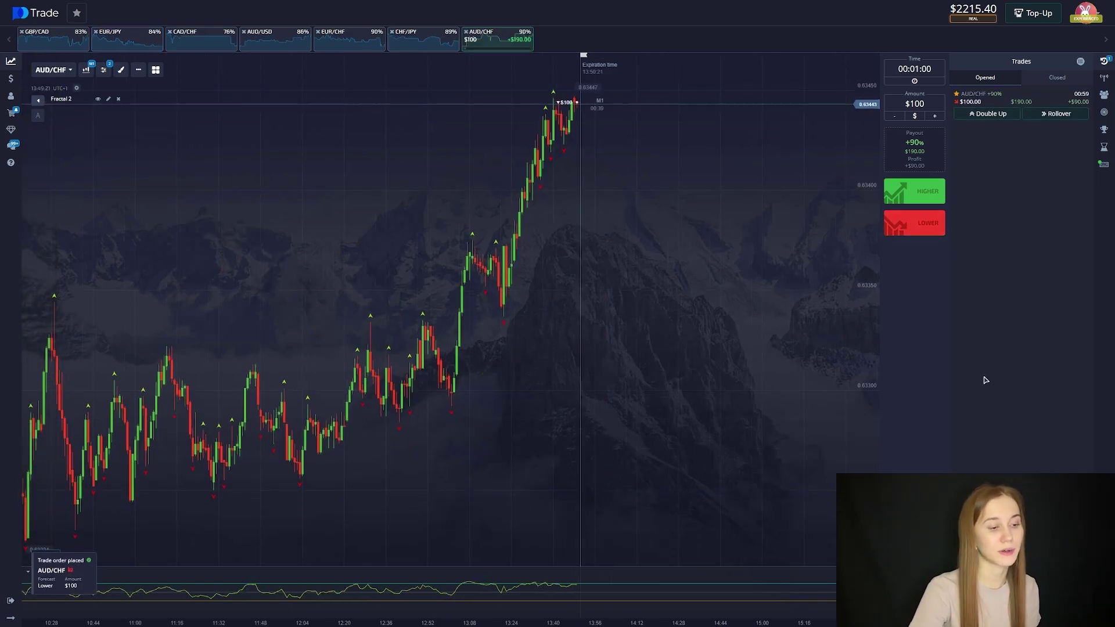
- Screenshot the chart with a red rising trend line and the open trade marker circled
key("Print")
left_click_drag(58, 91, 874, 582)
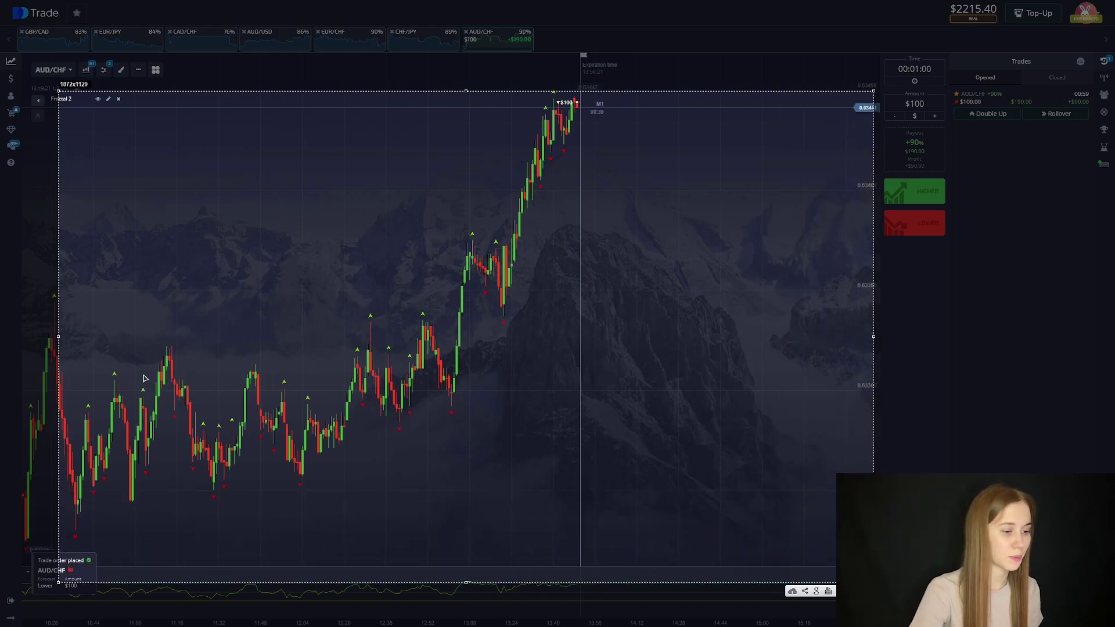
left_click_drag(142, 375, 546, 100)
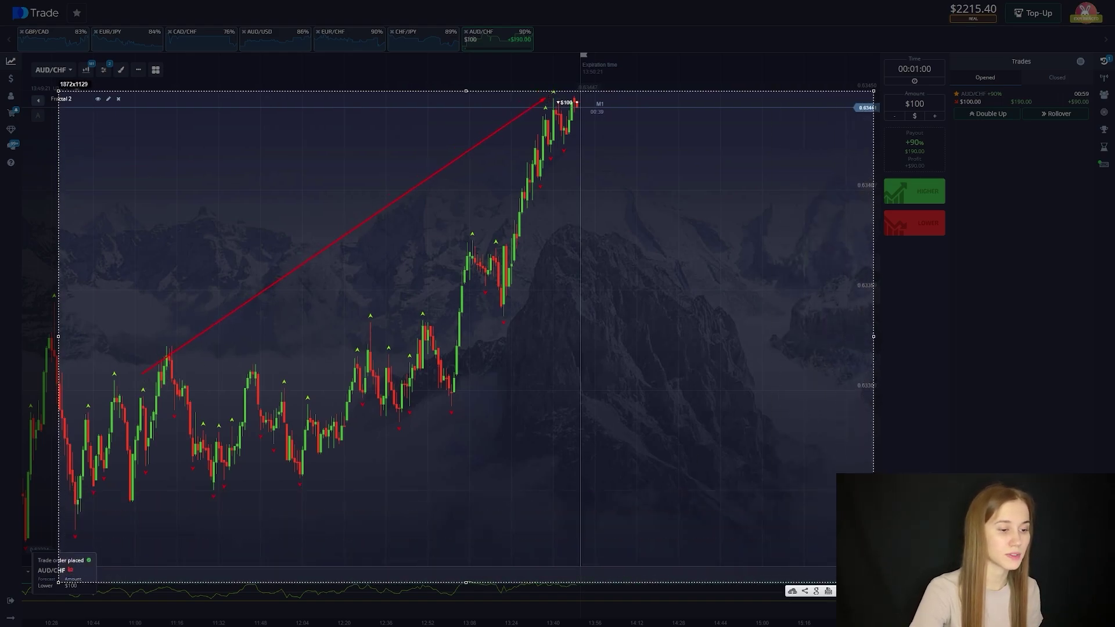
mouse_move(581, 98)
left_mouse_down()
mouse_move(564, 88)
mouse_move(578, 96)
mouse_move(566, 99)
mouse_move(605, 232)
mouse_move(586, 214)
left_mouse_up()
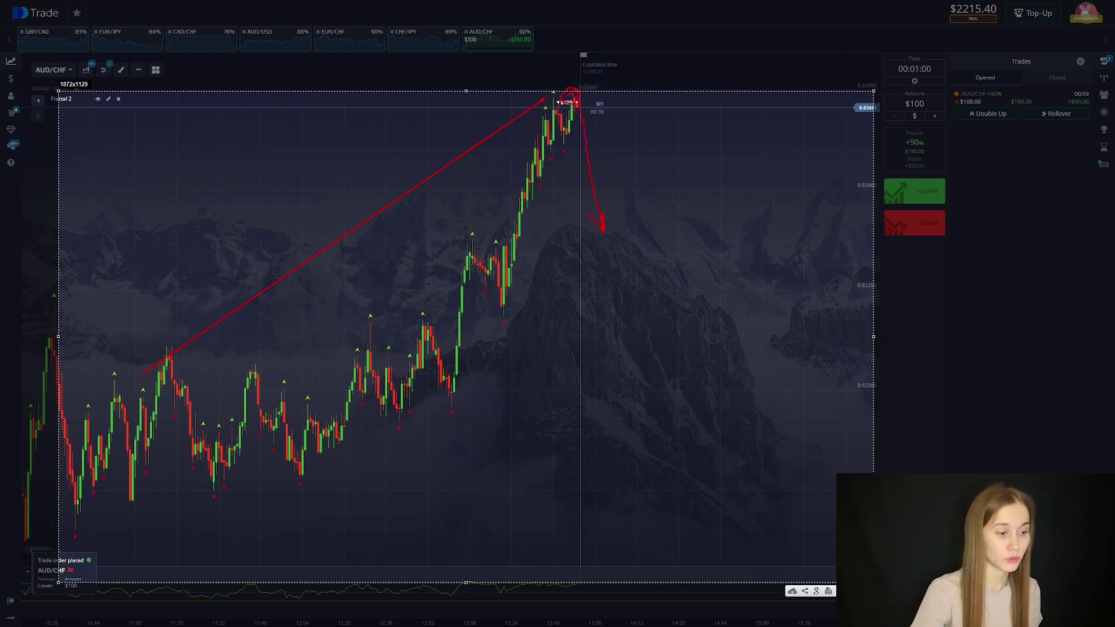
key("Escape")
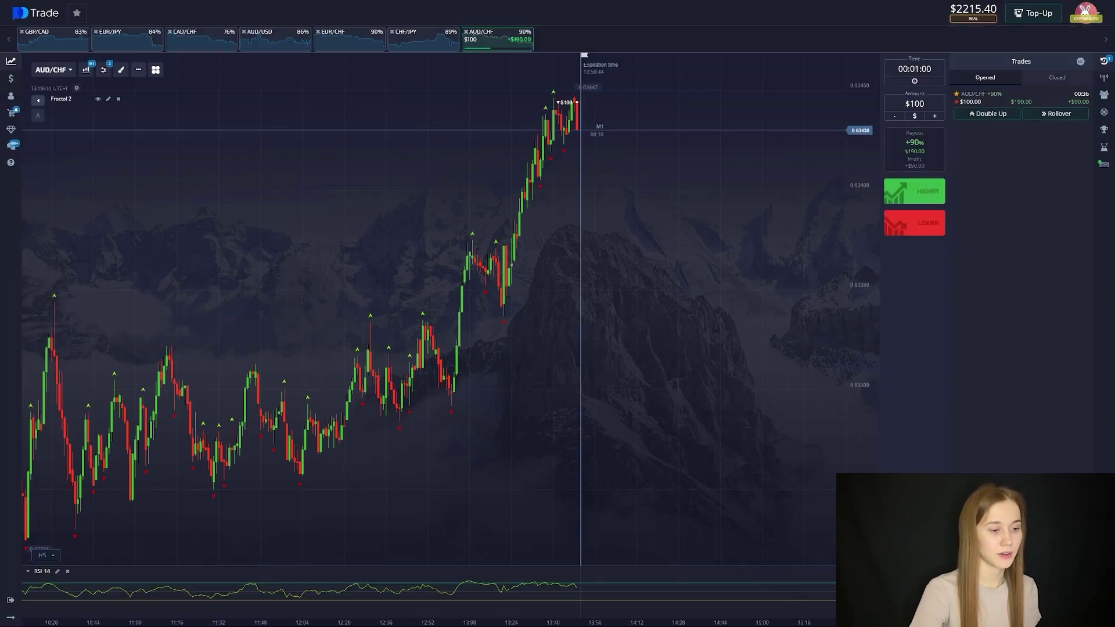
- Capture the chart and RSI area again, circling the RSI peak in red, then close it
key("Print")
left_click_drag(190, 67, 881, 624)
mouse_move(572, 582)
left_mouse_down()
mouse_move(562, 579)
mouse_move(605, 580)
mouse_move(620, 599)
left_mouse_up()
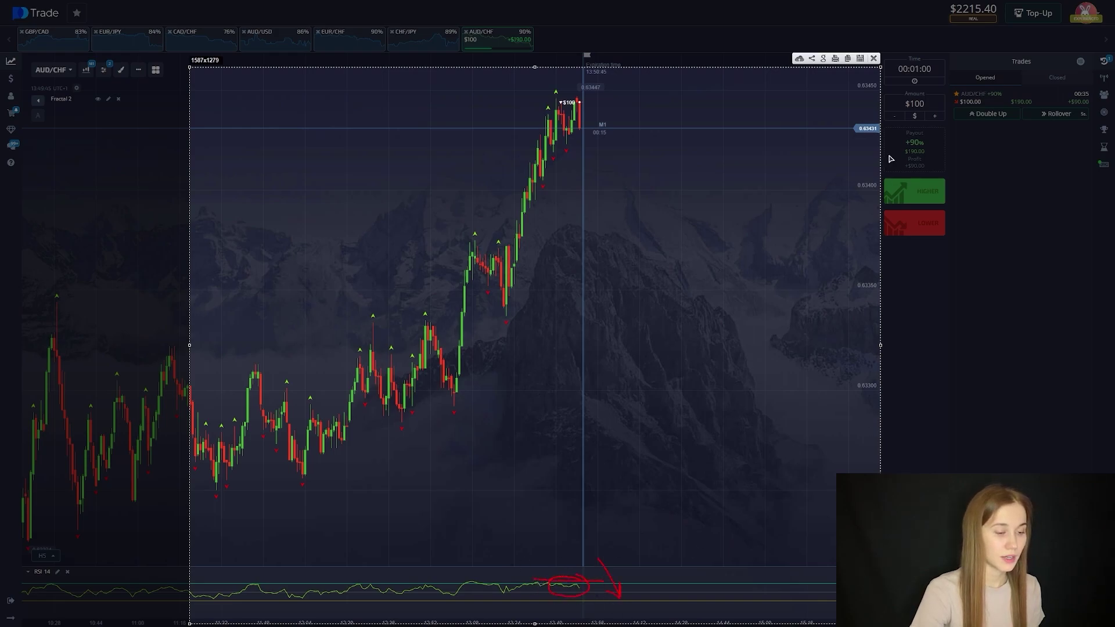
left_click(874, 59)
scroll(674, 110, "up", 5)
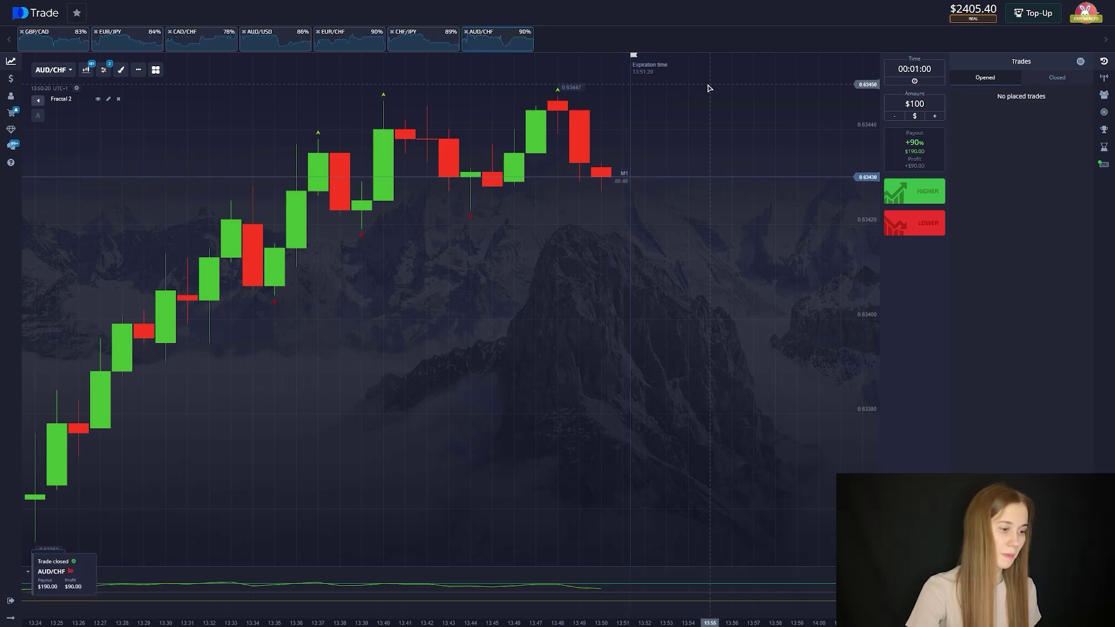
- Flip through the GBP/CAD, EUR/JPY, CAD/CHF, AUD/USD and CHF/JPY charts, settling on EUR/CHF
scroll(622, 254, "down", 5)
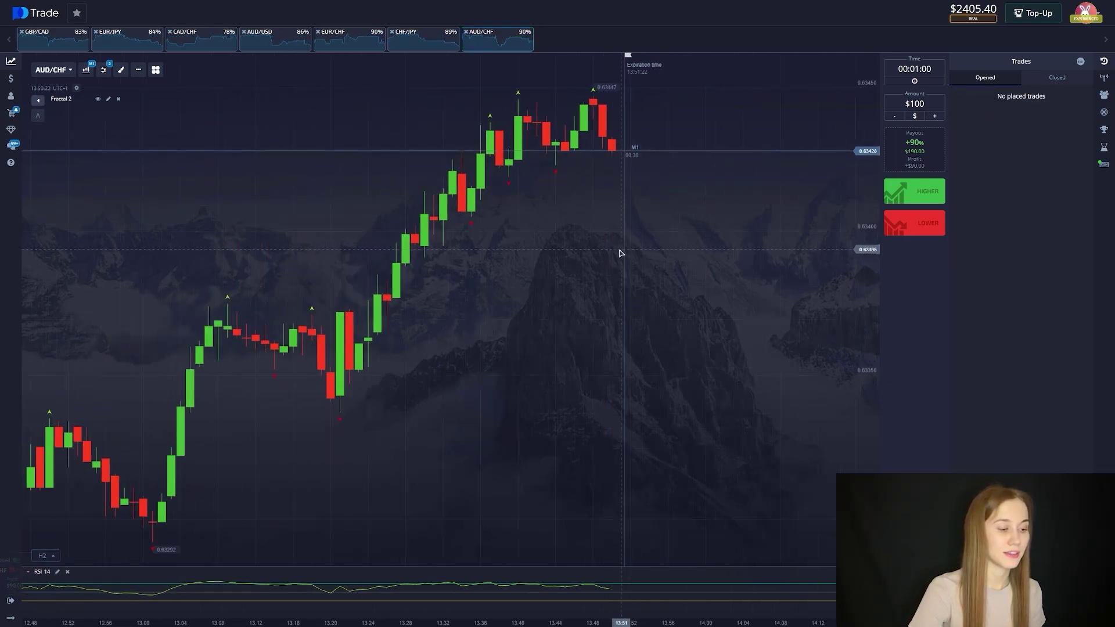
scroll(620, 253, "down", 3)
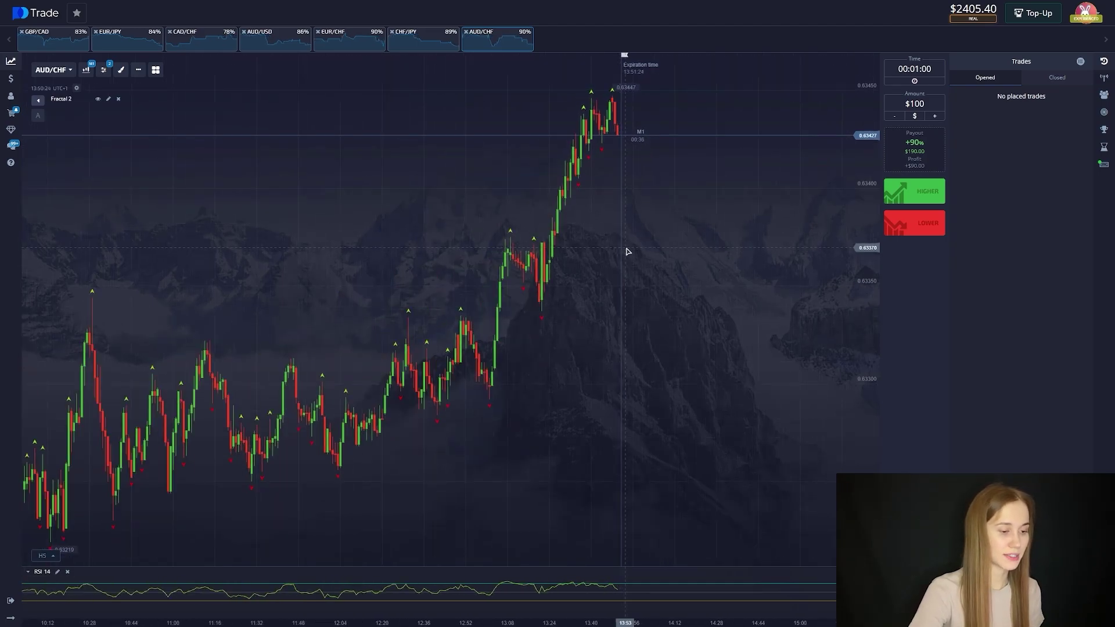
left_click(48, 41)
left_click(130, 42)
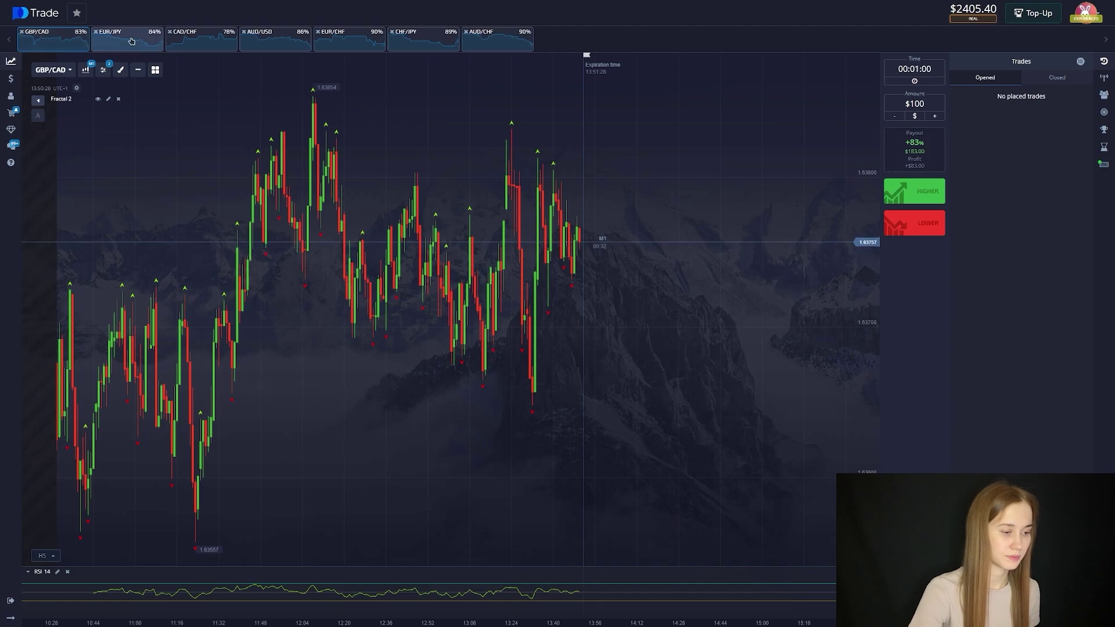
left_click(204, 47)
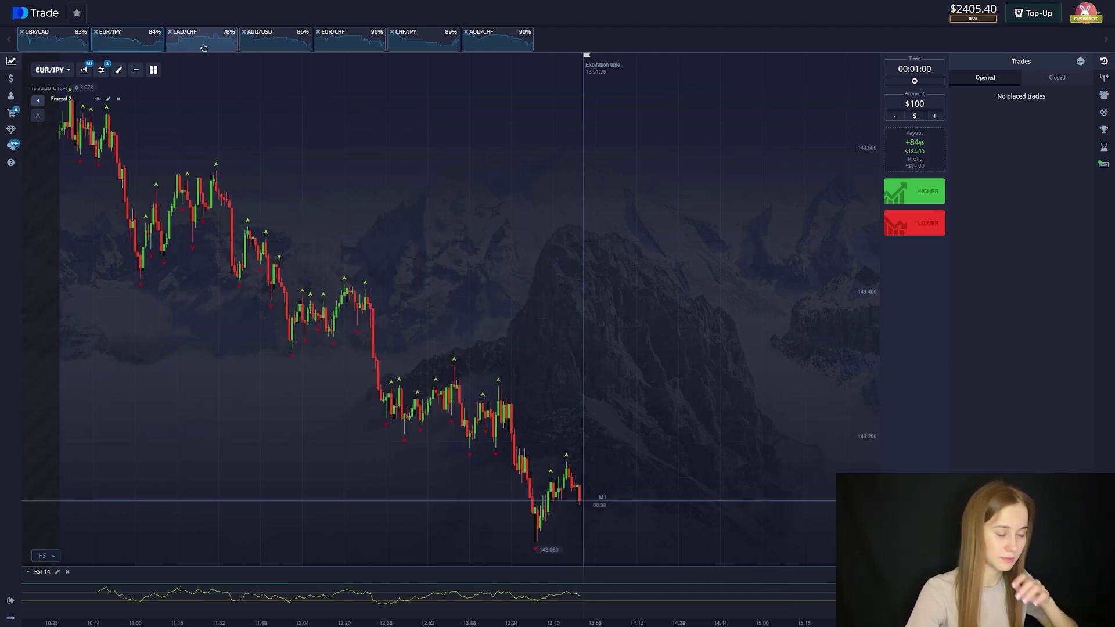
left_click(250, 43)
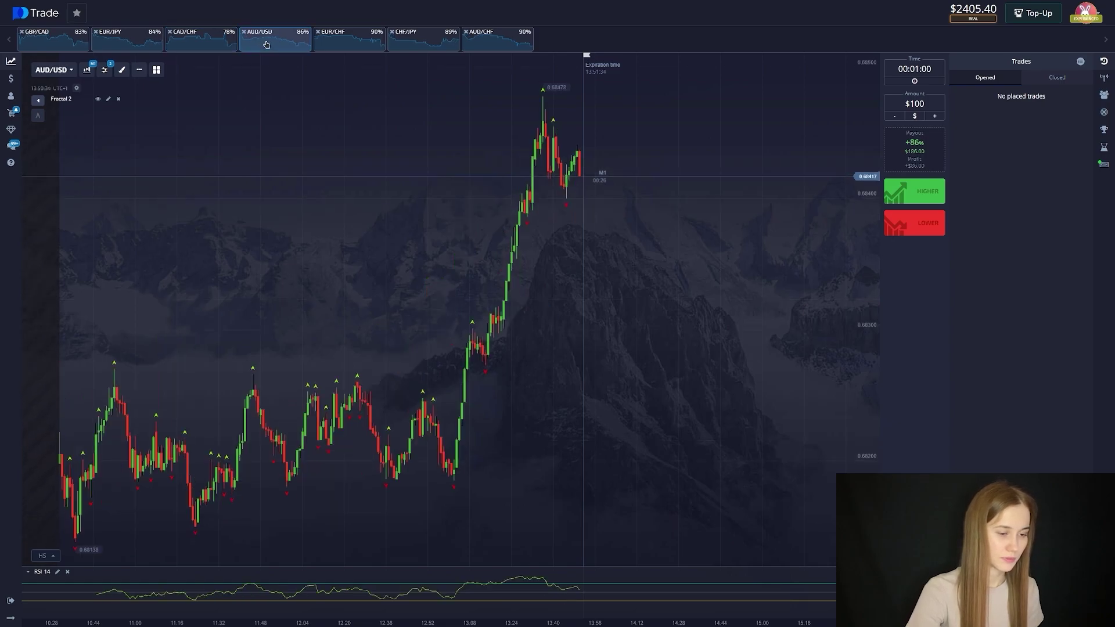
left_click(348, 46)
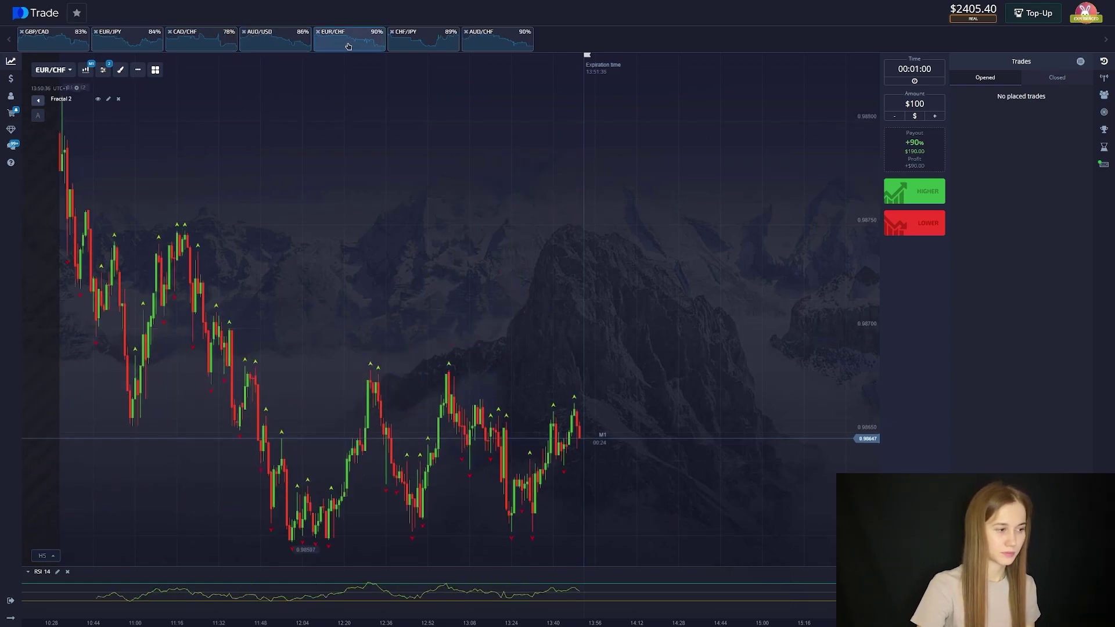
left_click(422, 44)
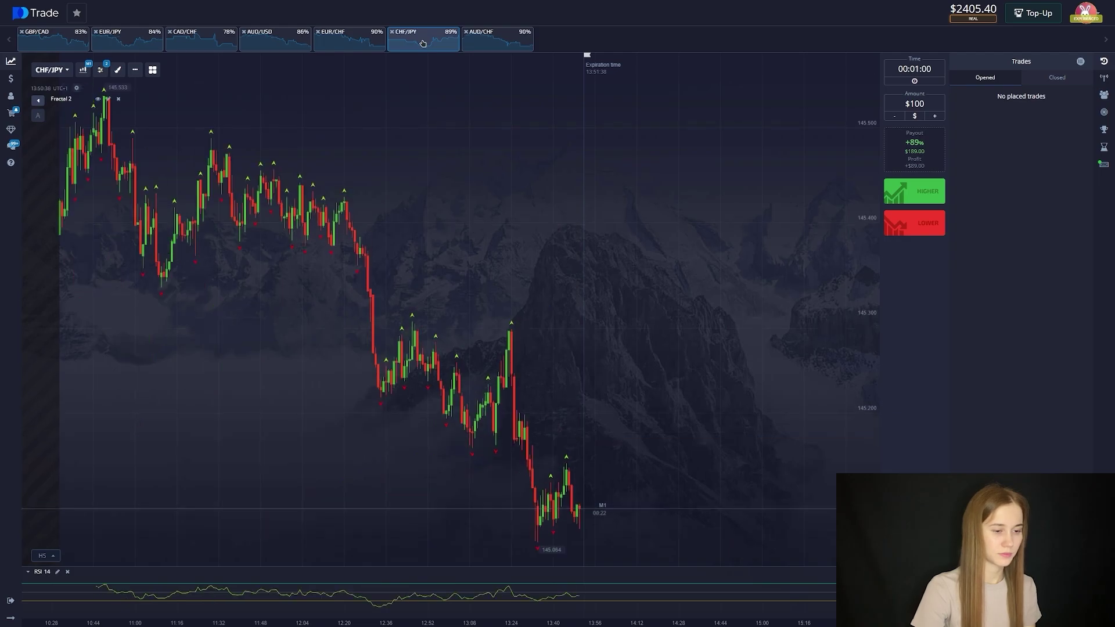
left_click(345, 43)
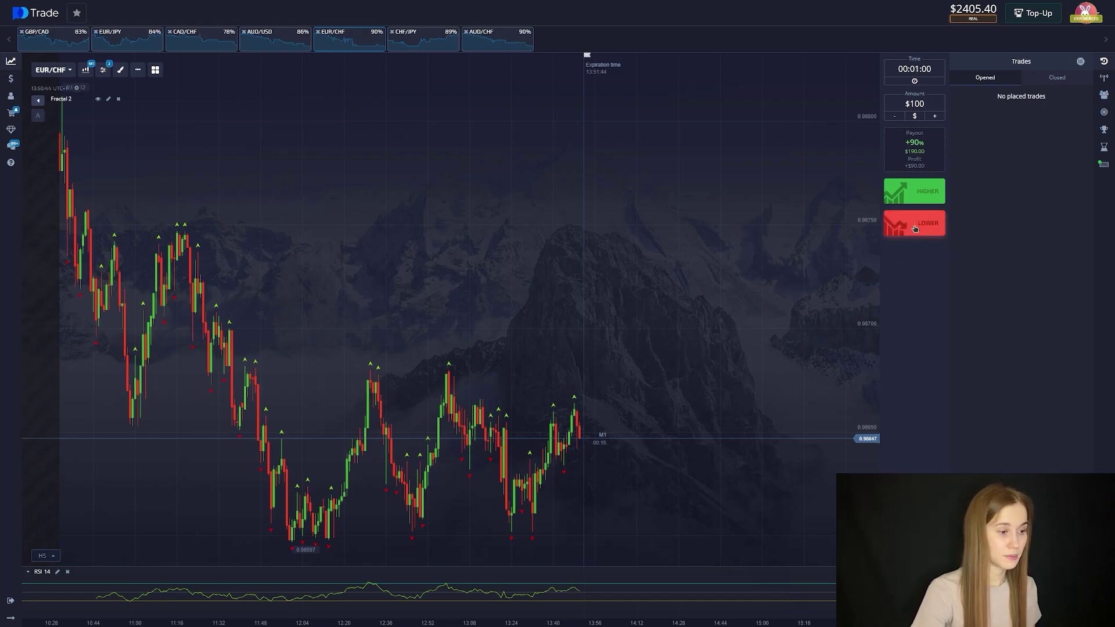
- Place a $100 one-minute Higher trade on EUR/CHF and capture the chart area
left_click(914, 201)
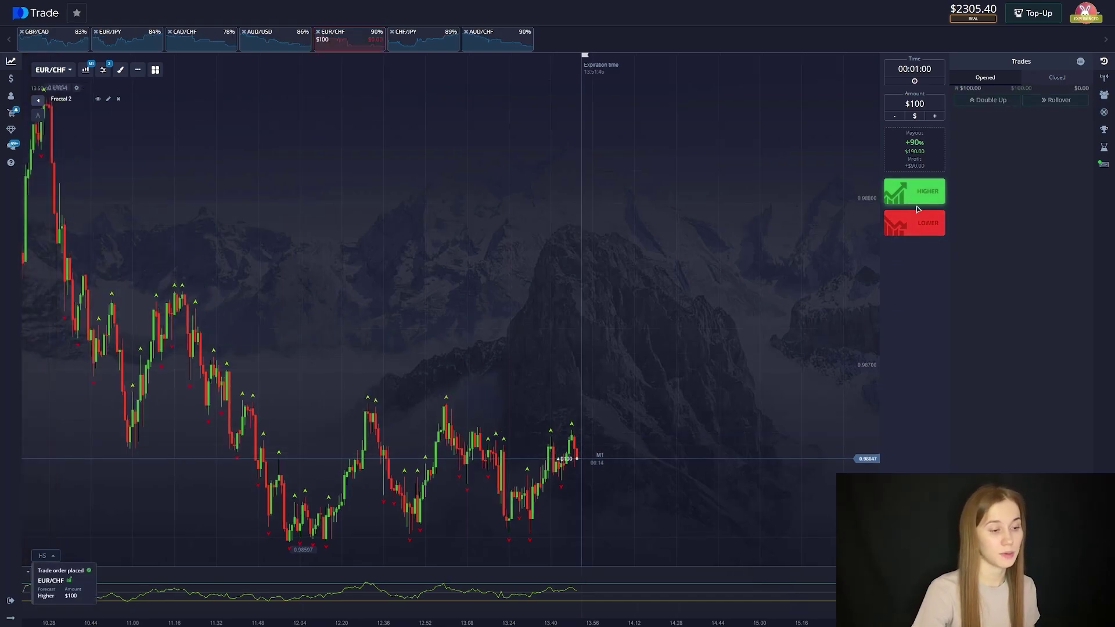
key("Print")
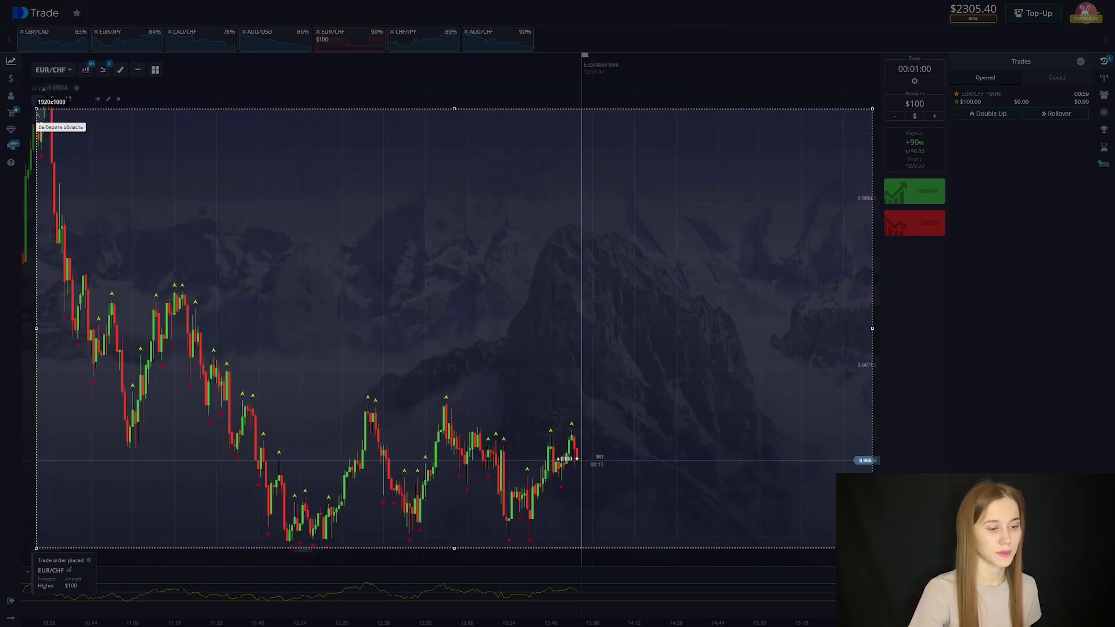
left_click_drag(36, 109, 911, 625)
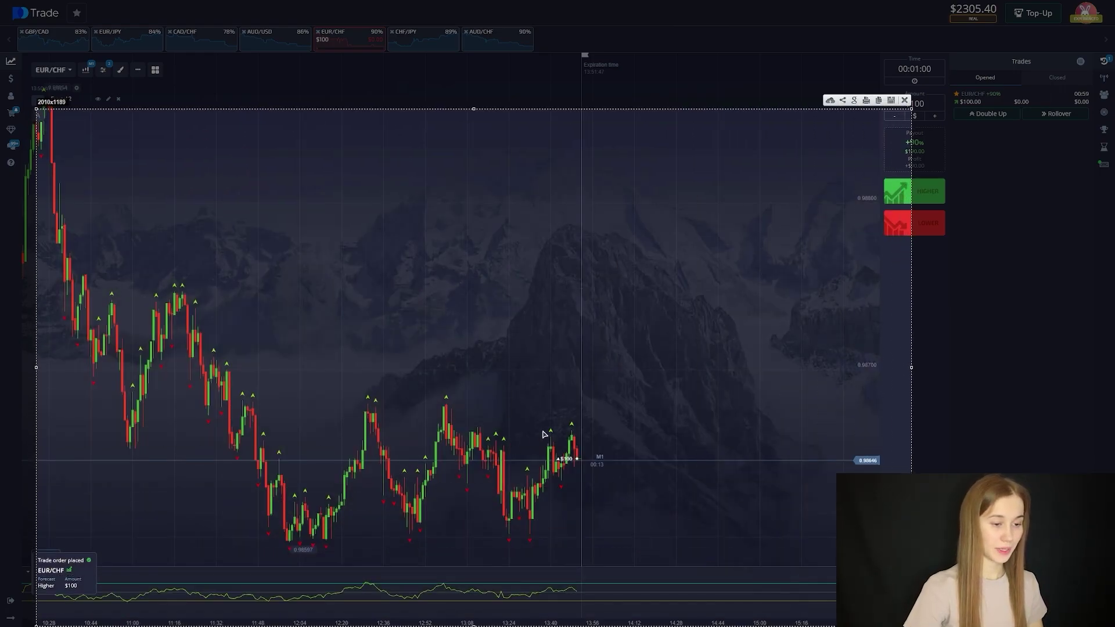
- Mark the latest candle and RSI with a red arc, circle and upward arrow, then close the screenshot
mouse_move(577, 418)
left_mouse_down()
mouse_move(567, 436)
mouse_move(578, 436)
mouse_move(587, 471)
mouse_move(631, 388)
left_mouse_up()
mouse_move(580, 593)
left_mouse_down()
mouse_move(570, 588)
mouse_move(586, 586)
left_mouse_up()
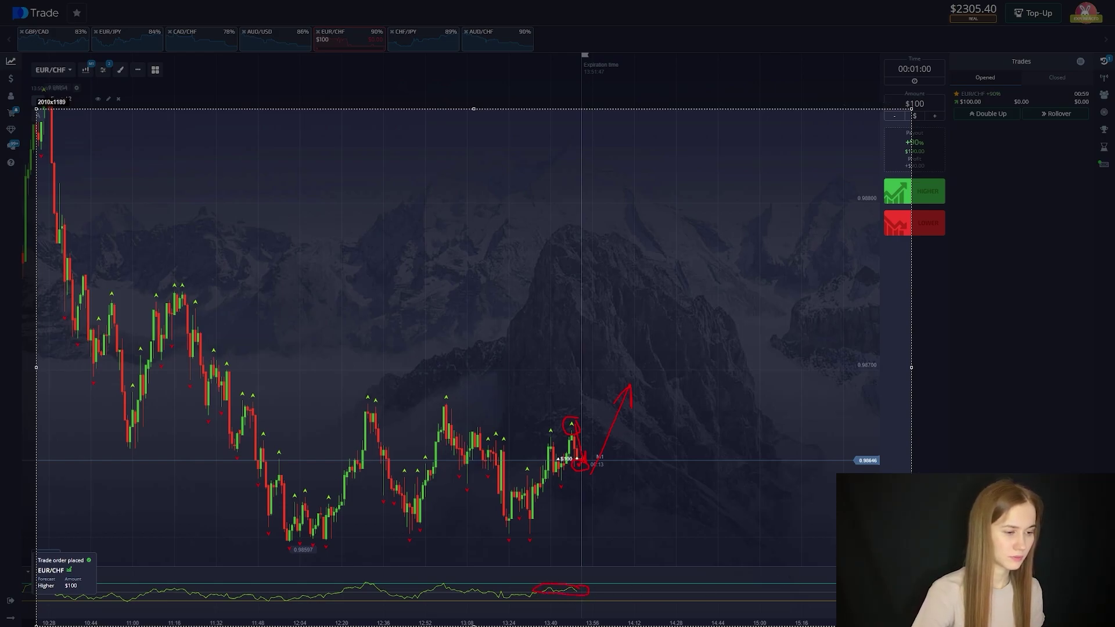
left_click_drag(611, 580, 603, 578)
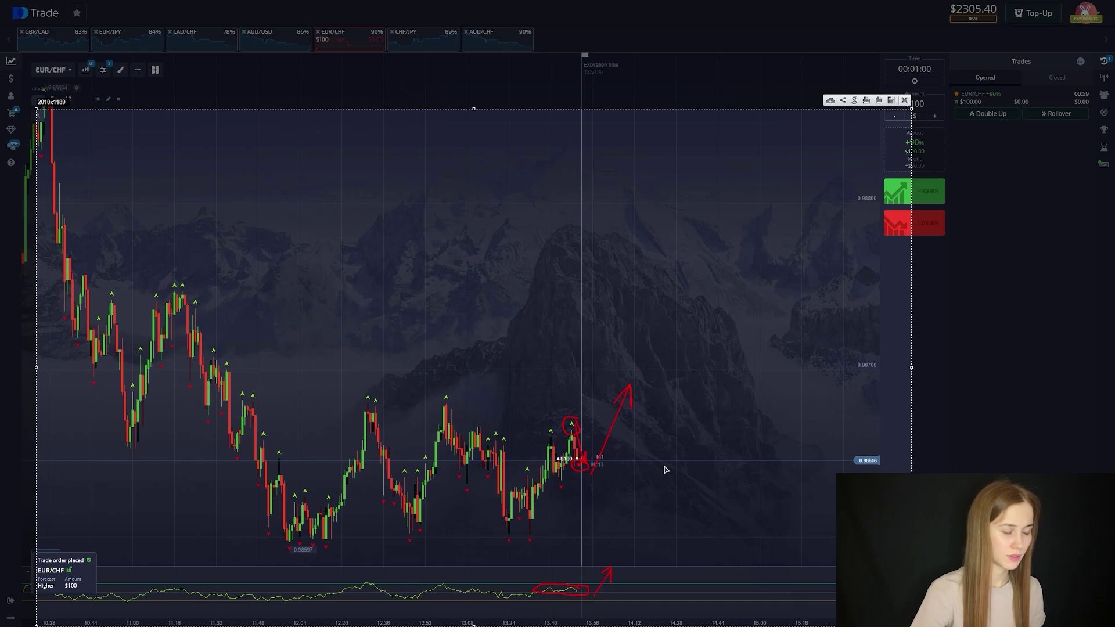
left_click(905, 100)
scroll(610, 391, "up", 5)
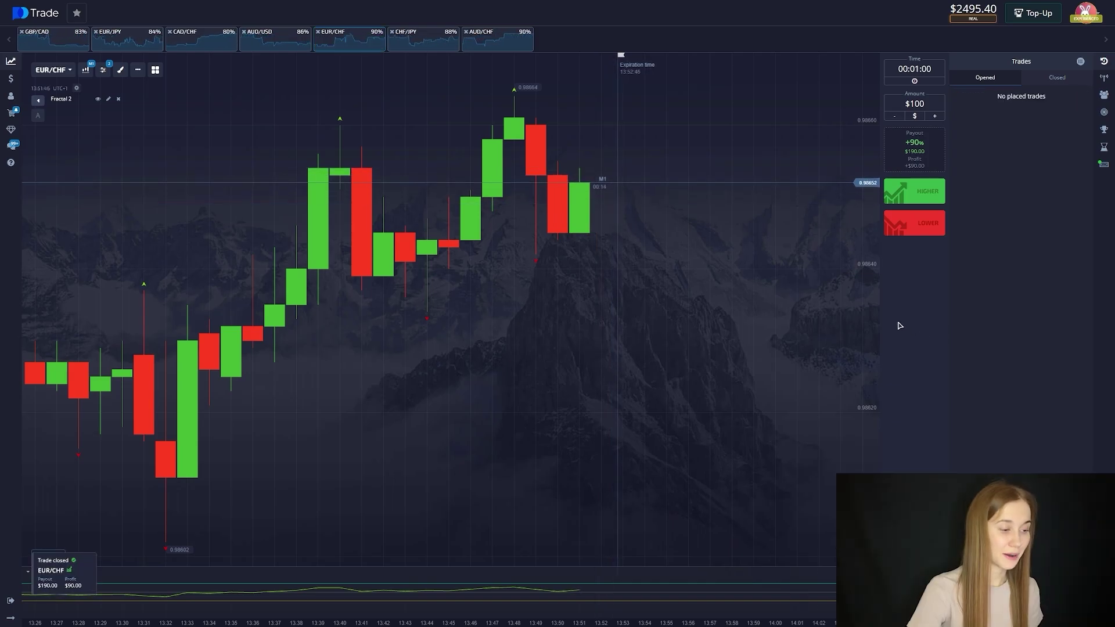
scroll(610, 324, "down", 4)
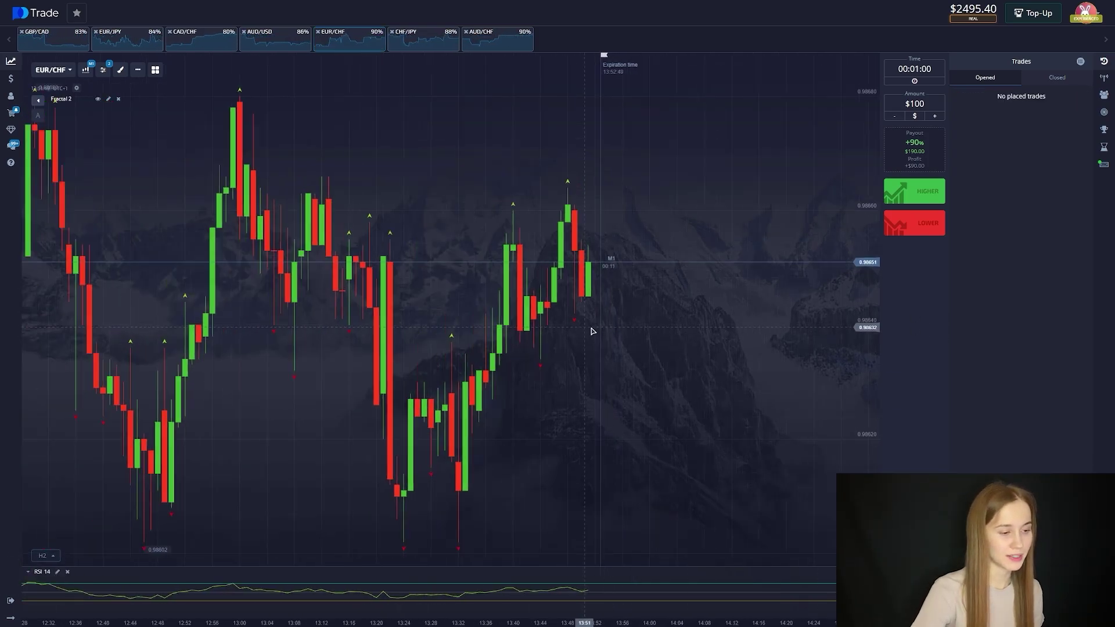
scroll(593, 328, "down", 3)
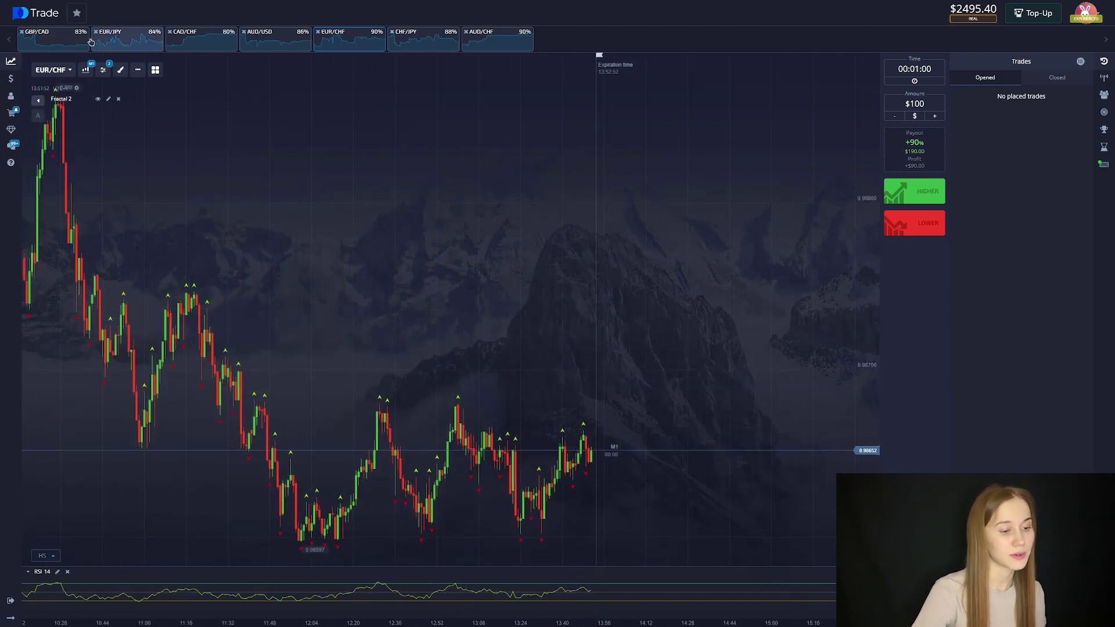
- Switch to AUD/CHF, place a $100 Lower trade, and capture the chart area
left_click(503, 47)
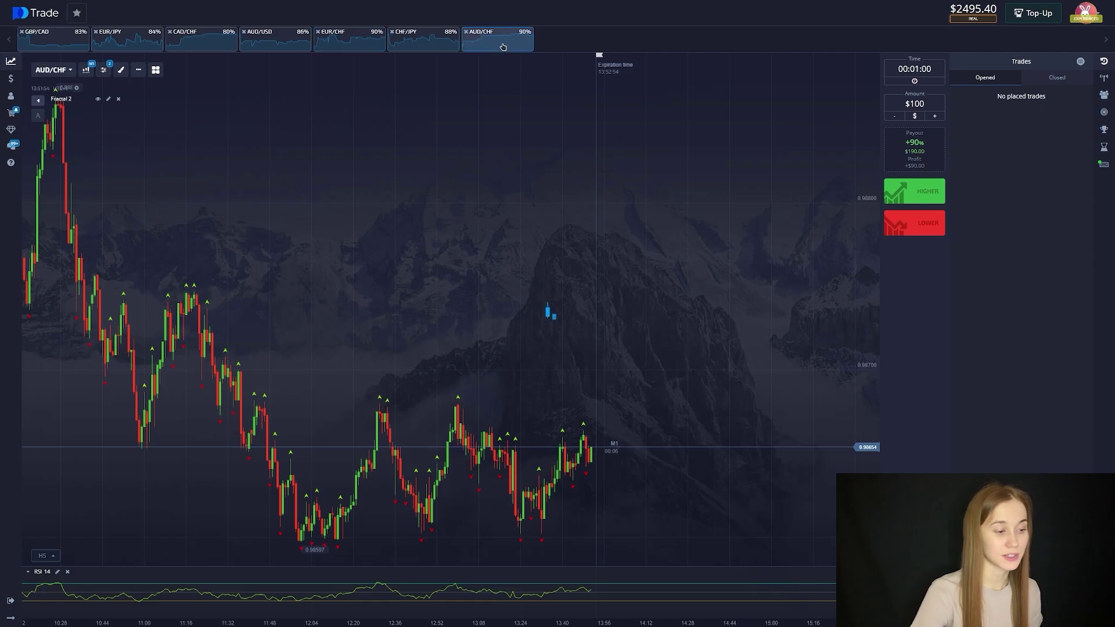
left_click(925, 226)
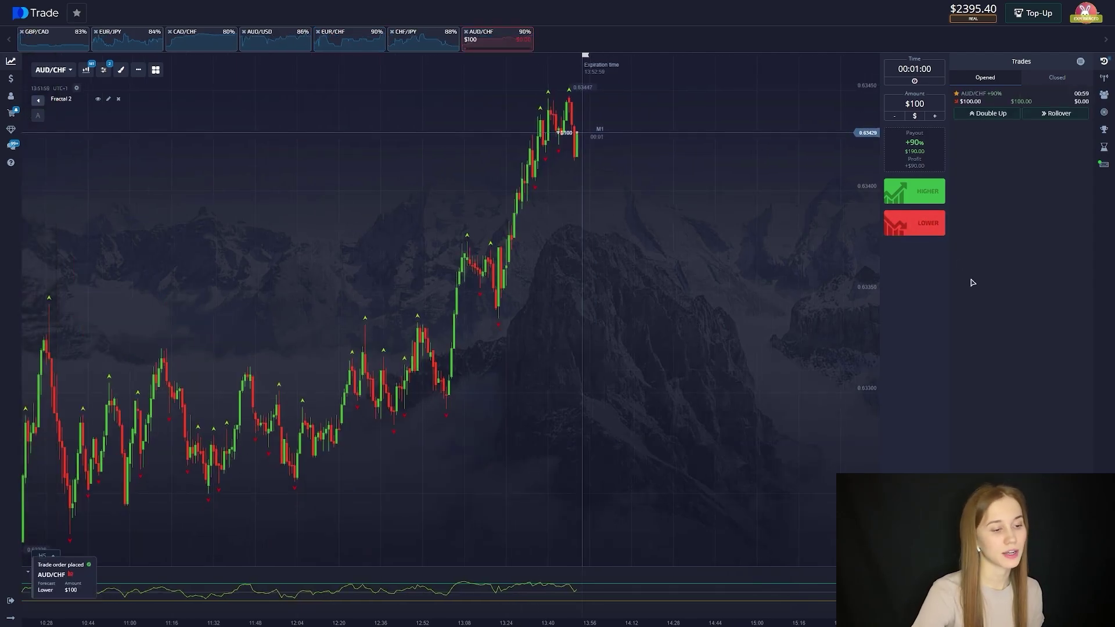
key("Print")
left_click_drag(41, 83, 923, 614)
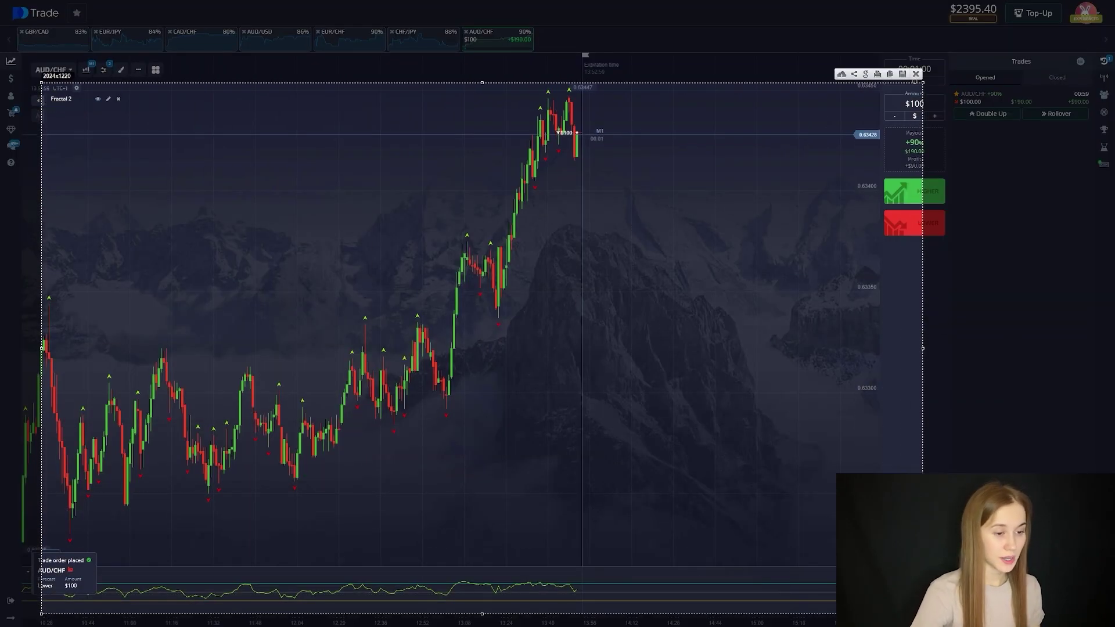
- Draw a red trend line to the peak, a downward arrow and an RSI mark, then switch to GBP/CAD
mouse_move(109, 375)
left_mouse_down()
mouse_move(565, 86)
mouse_move(592, 217)
mouse_move(571, 198)
left_mouse_up()
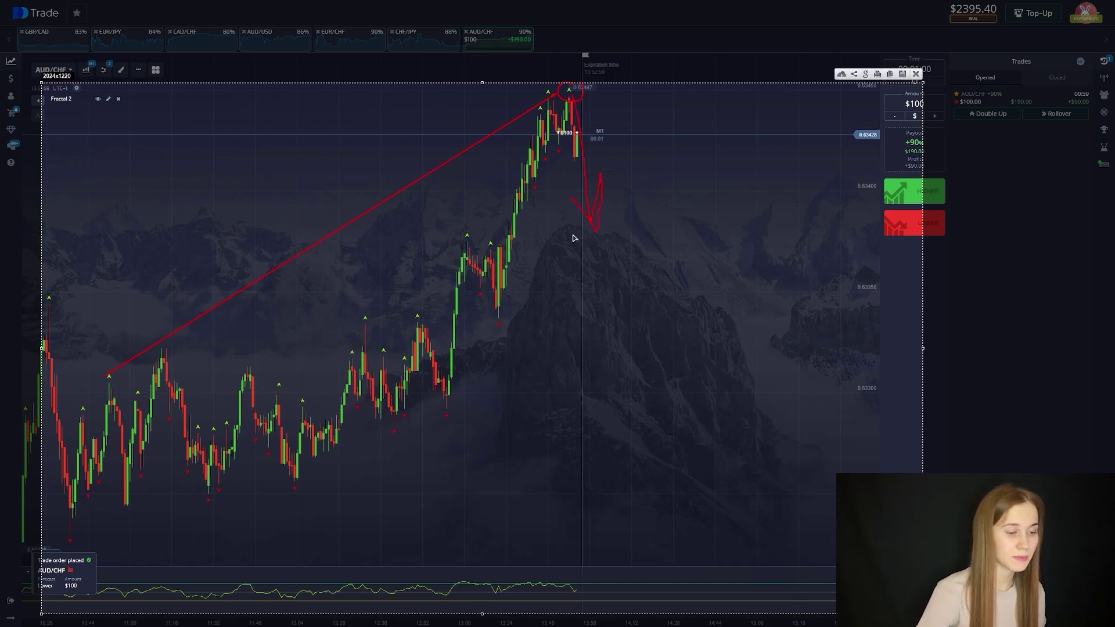
left_click_drag(581, 109, 604, 233)
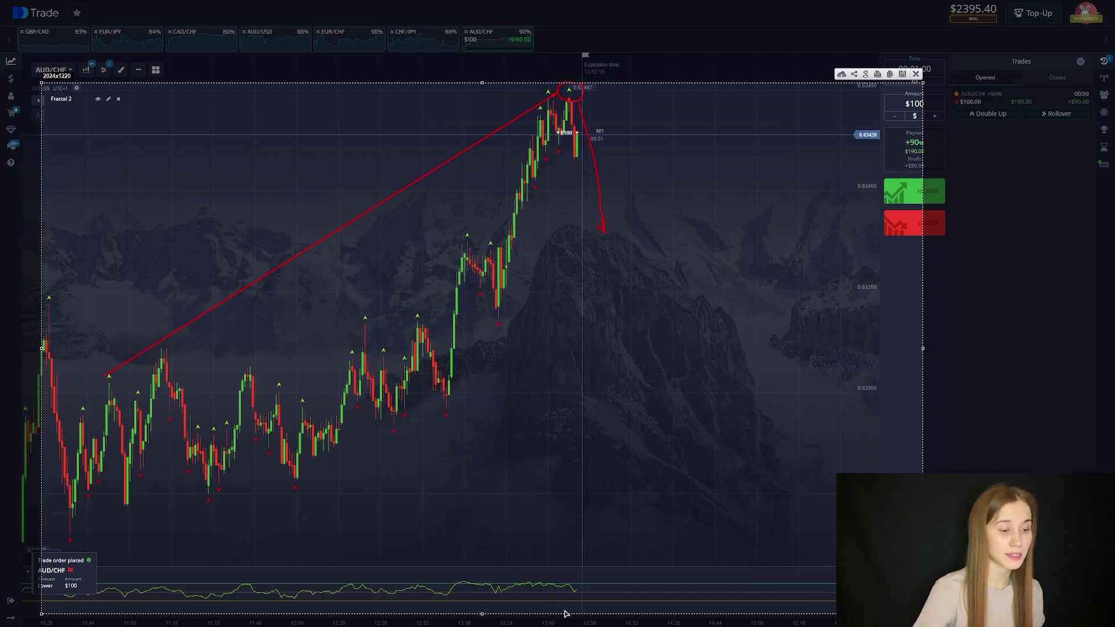
mouse_move(581, 586)
left_mouse_down()
mouse_move(562, 584)
mouse_move(585, 590)
left_mouse_up()
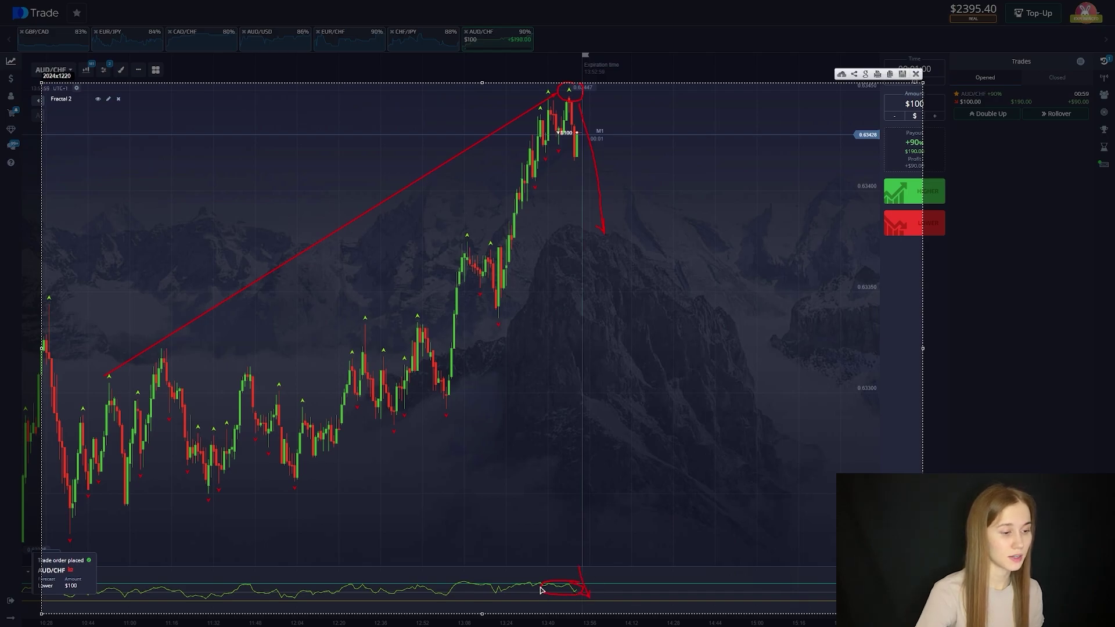
left_click(916, 75)
scroll(677, 139, "up", 6)
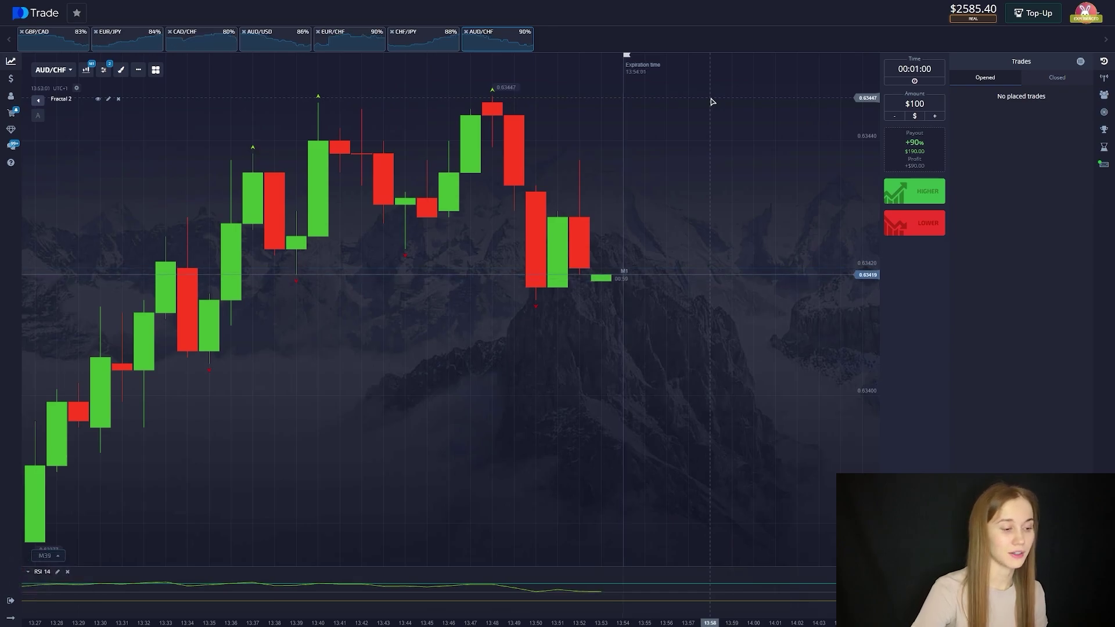
scroll(633, 265, "down", 1)
scroll(627, 270, "down", 3)
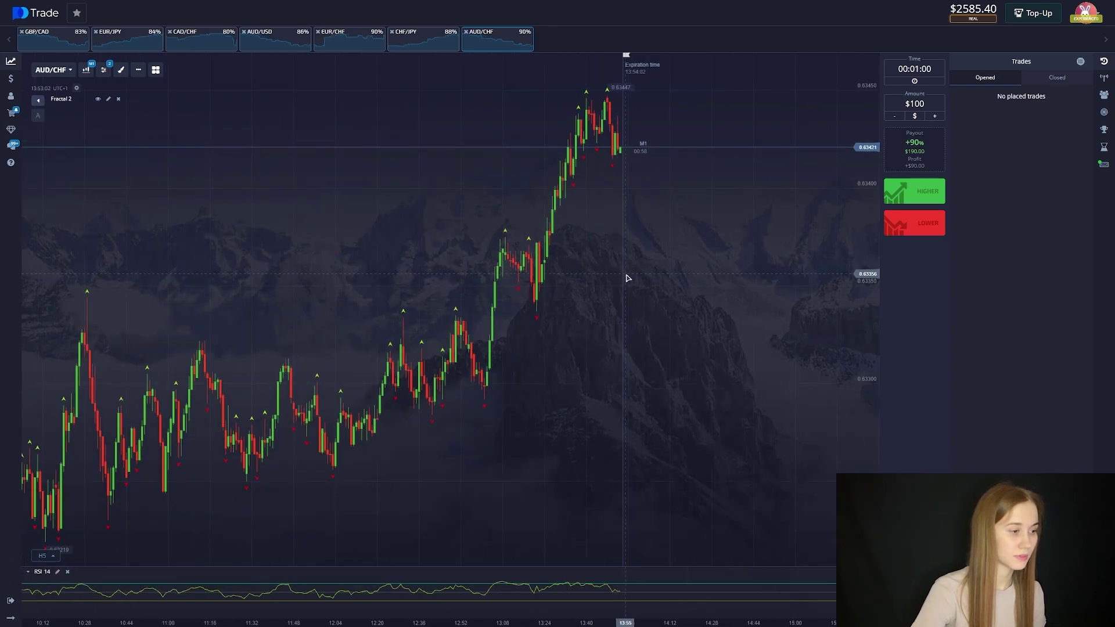
left_click(44, 44)
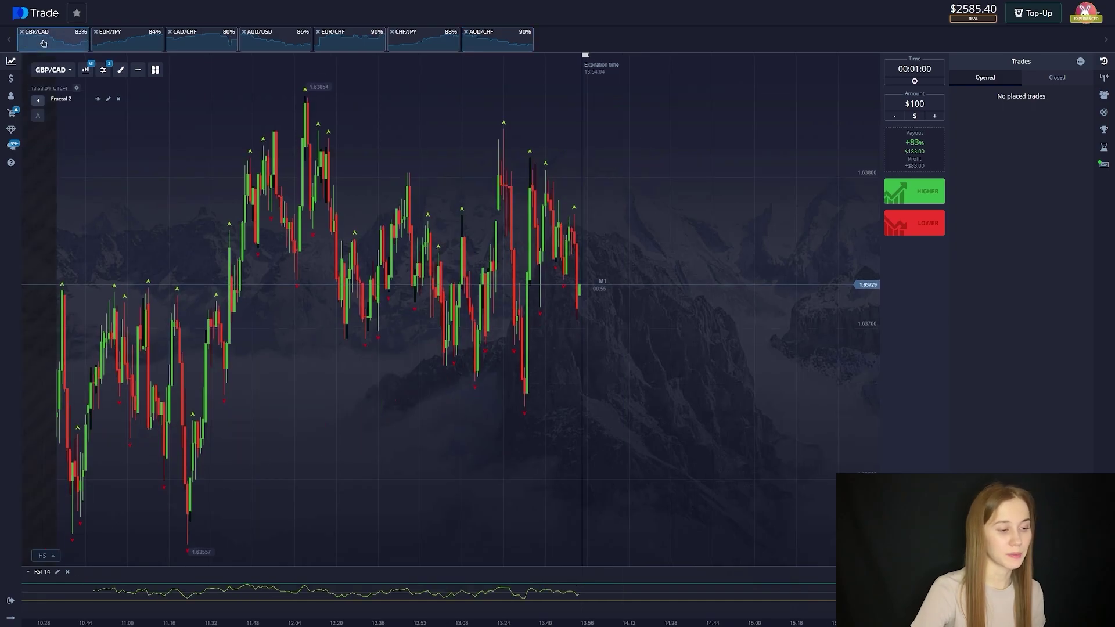
- Place a $100 Higher trade on GBP/CAD and capture the chart area
left_click(918, 192)
key("Print")
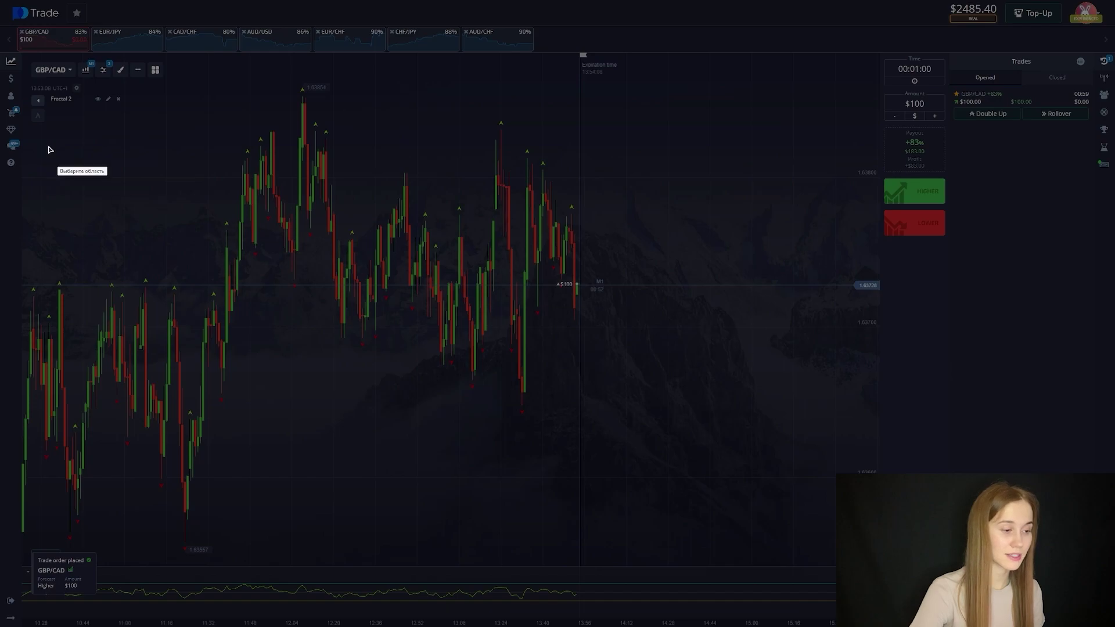
left_click_drag(50, 80, 941, 626)
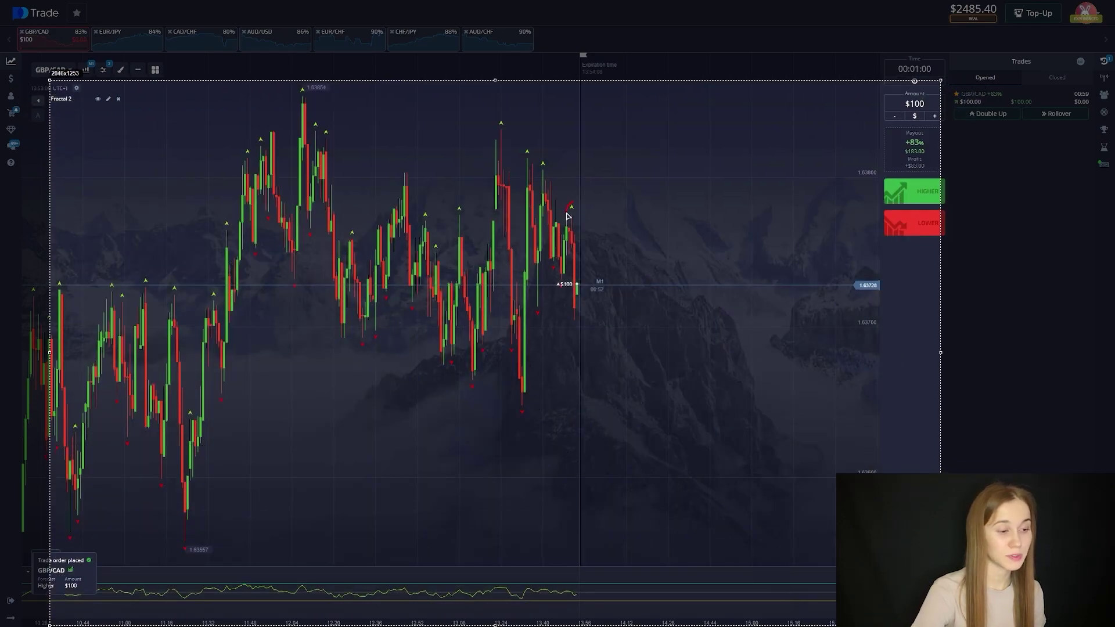
- Circle the latest fractal, sketch an upward arrow and mark the RSI line in red
left_click_drag(575, 208, 571, 216)
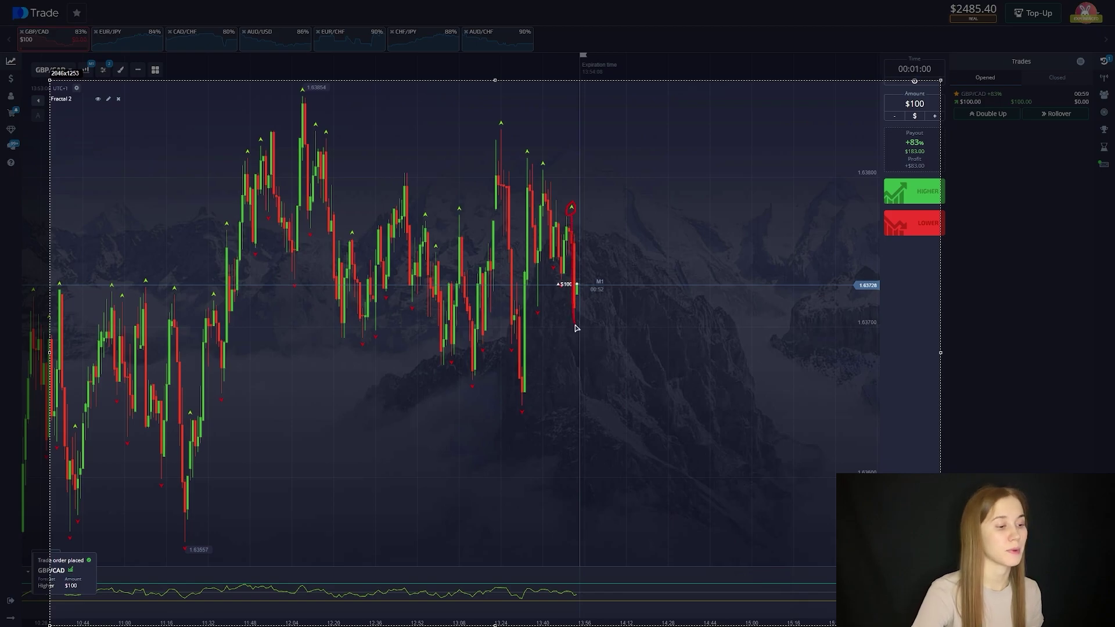
left_click_drag(573, 323, 610, 234)
mouse_move(579, 590)
left_mouse_down()
mouse_move(568, 592)
mouse_move(581, 596)
left_mouse_up()
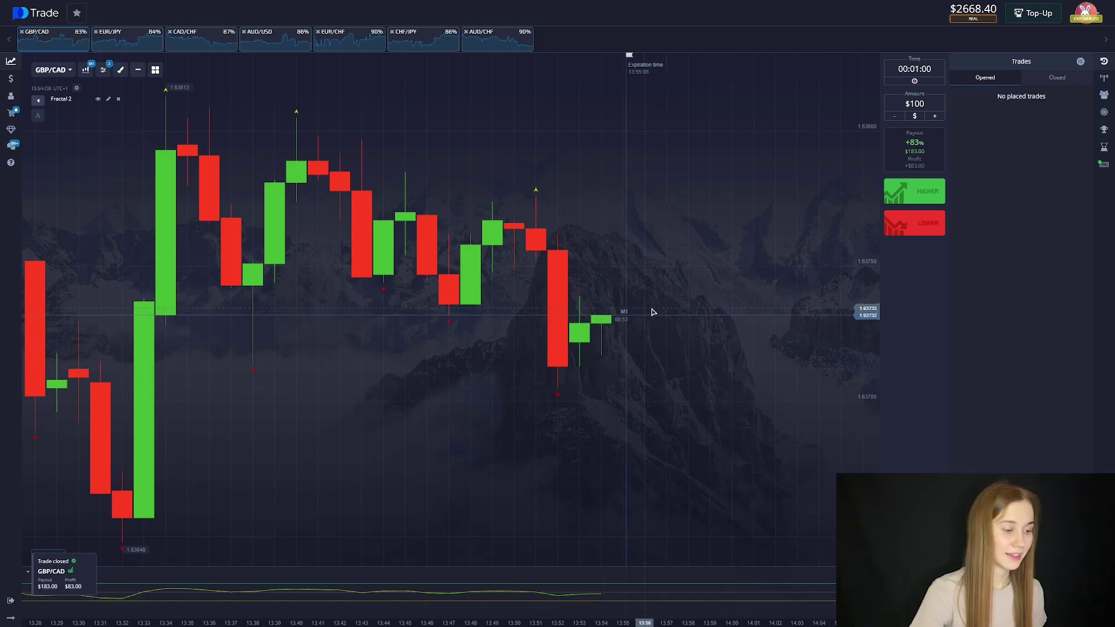
scroll(639, 305, "down", 5)
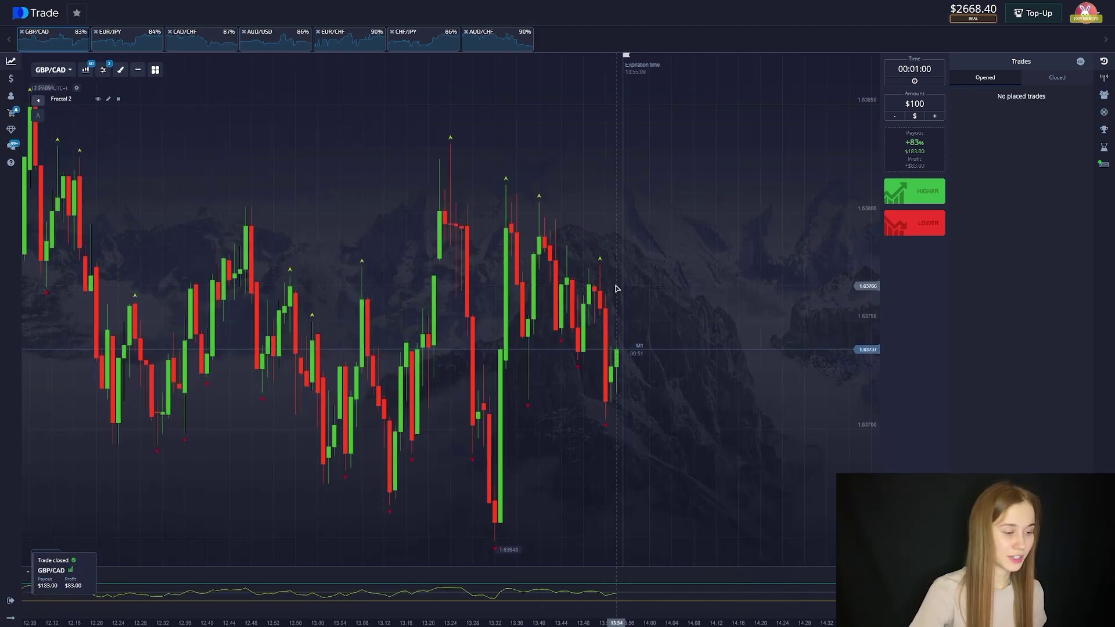
scroll(617, 290, "down", 5)
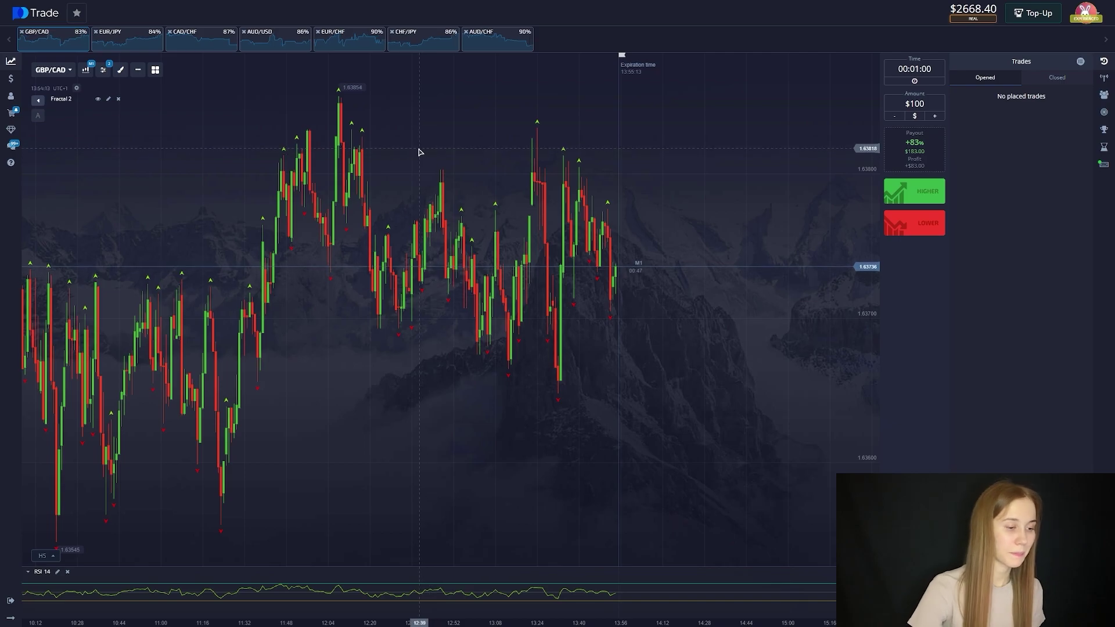
- Switch to AUD/CHF, place a $100 Lower trade, and capture the chart area
left_click(496, 45)
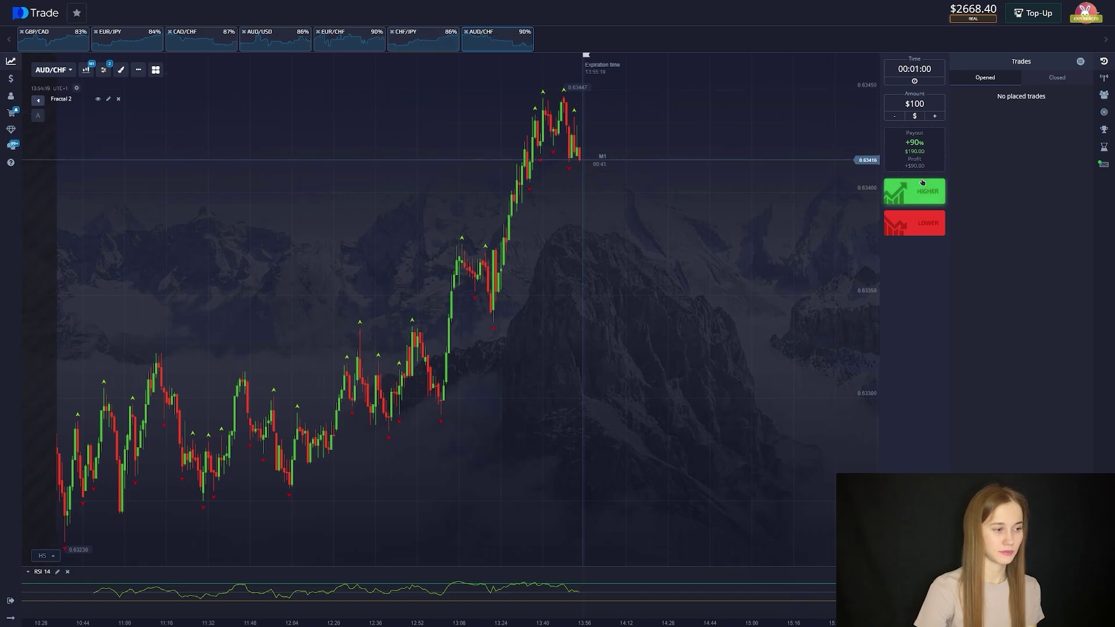
left_click(916, 223)
key("Print")
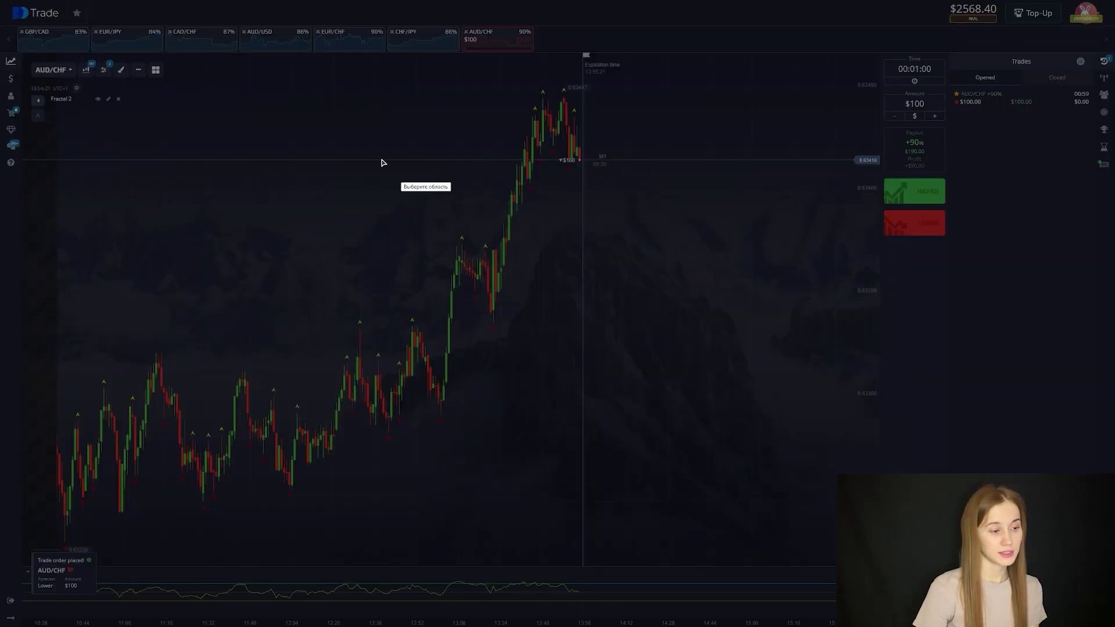
left_click_drag(63, 80, 961, 620)
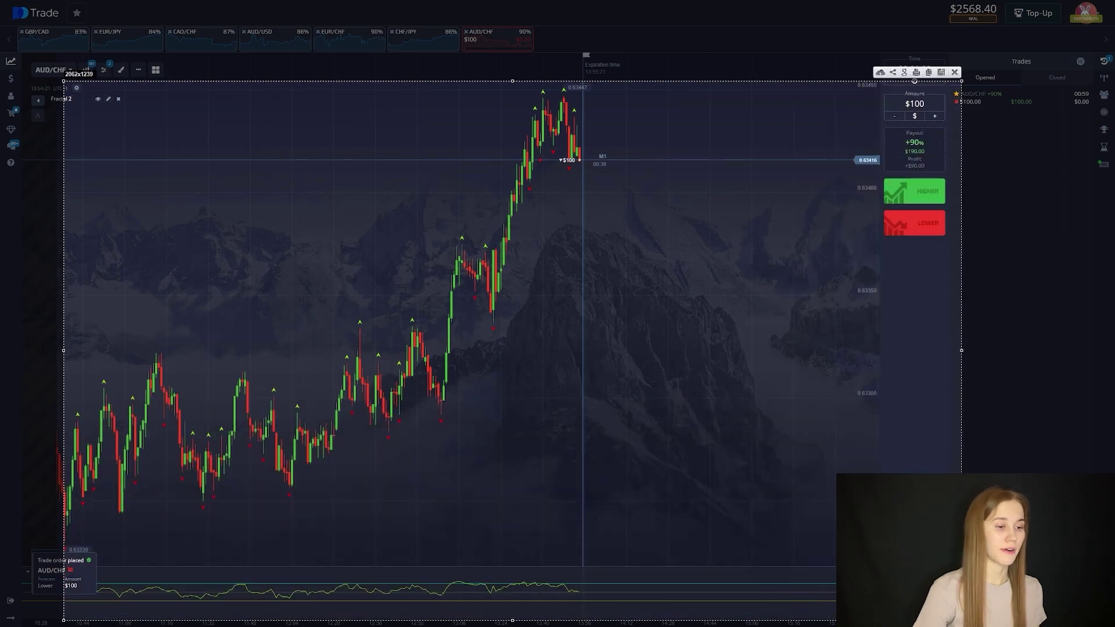
- Circle the peak candles and latest RSI reading, draw the expected drop, then close the overlay
mouse_move(581, 104)
left_mouse_down()
mouse_move(568, 112)
mouse_move(582, 116)
mouse_move(598, 207)
left_mouse_up()
mouse_move(581, 589)
left_mouse_down()
mouse_move(570, 591)
mouse_move(646, 592)
left_mouse_up()
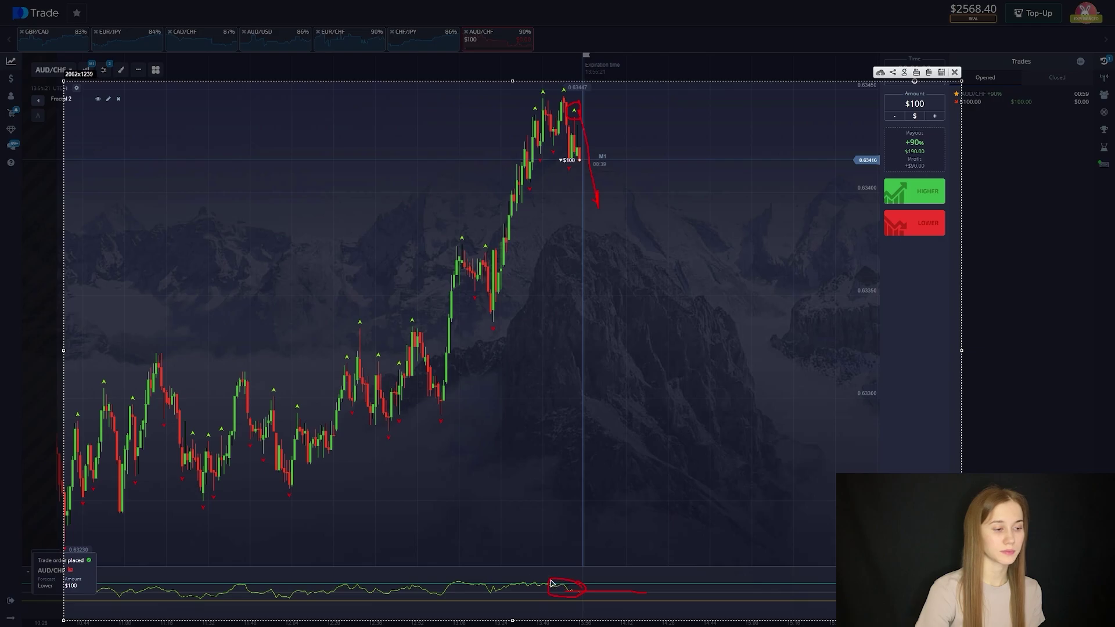
left_click_drag(593, 575, 603, 603)
left_click(954, 72)
scroll(655, 199, "up", 5)
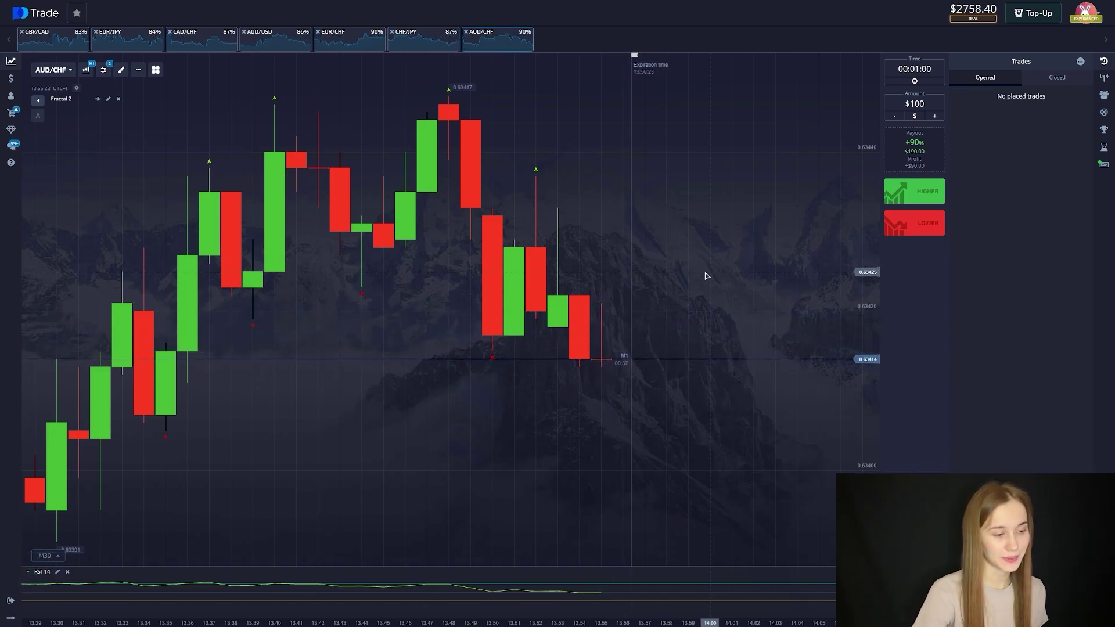
scroll(707, 275, "down", 10)
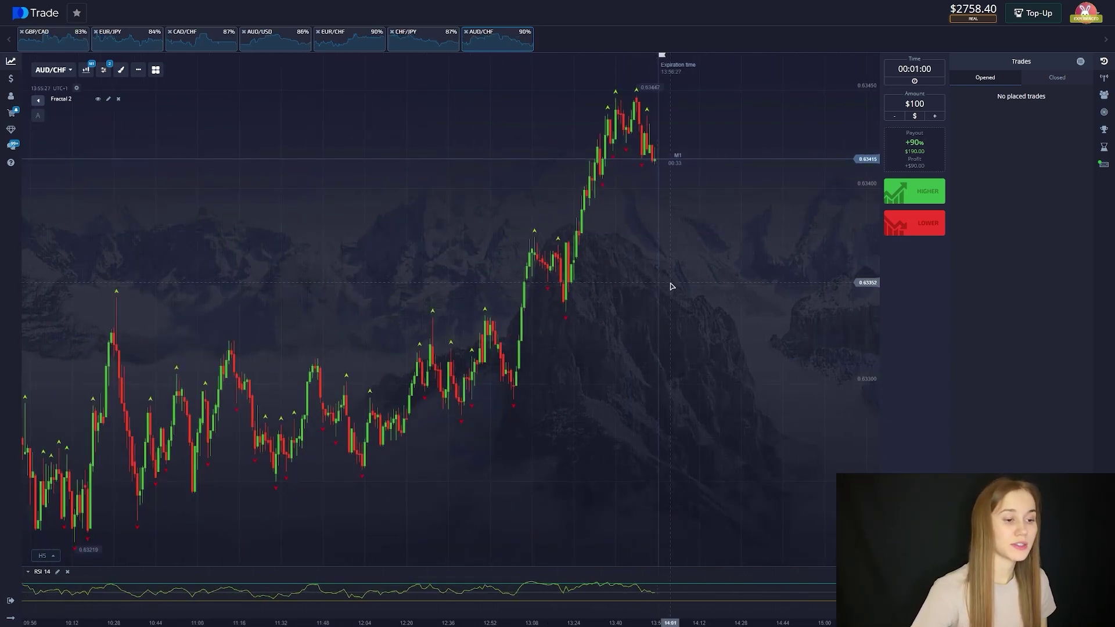
- Switch to GBP/CAD, place a $100 Lower trade, and capture the chart area
left_click(51, 41)
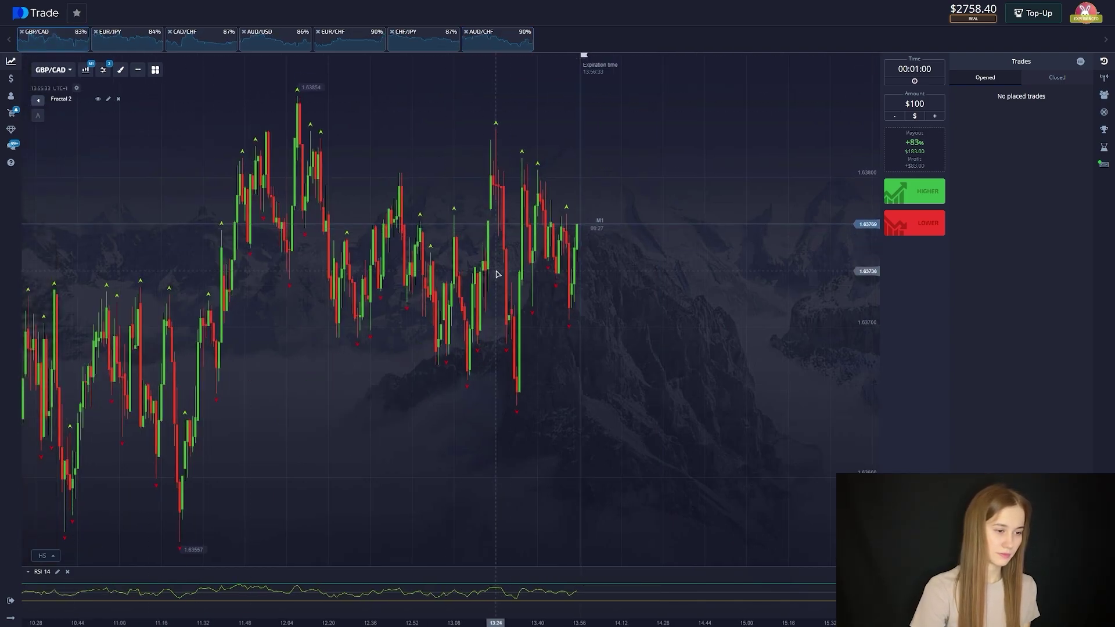
left_click(923, 224)
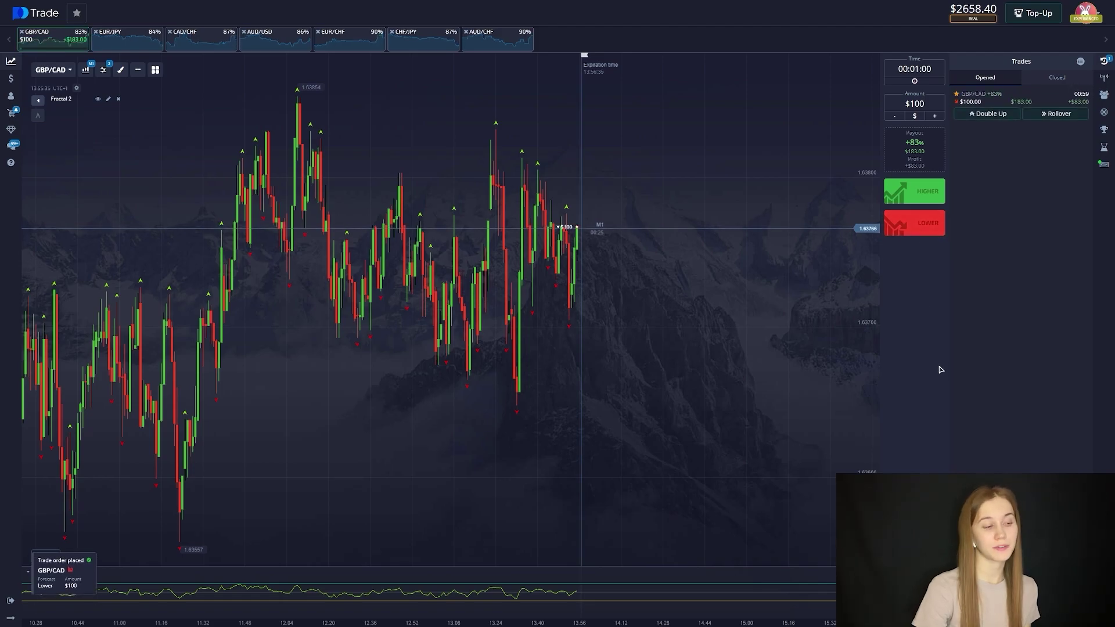
key("Print")
left_click_drag(105, 65, 917, 626)
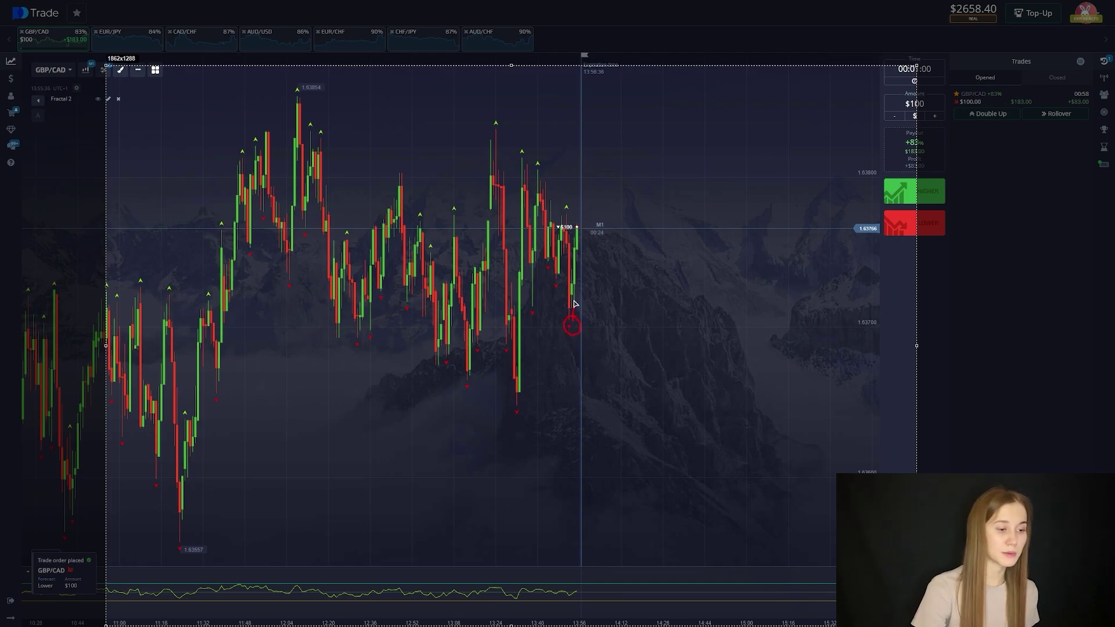
- Draw a red downward arrow and a falling trendline across the recent highs
mouse_move(578, 250)
left_mouse_down()
mouse_move(578, 213)
mouse_move(618, 366)
left_mouse_up()
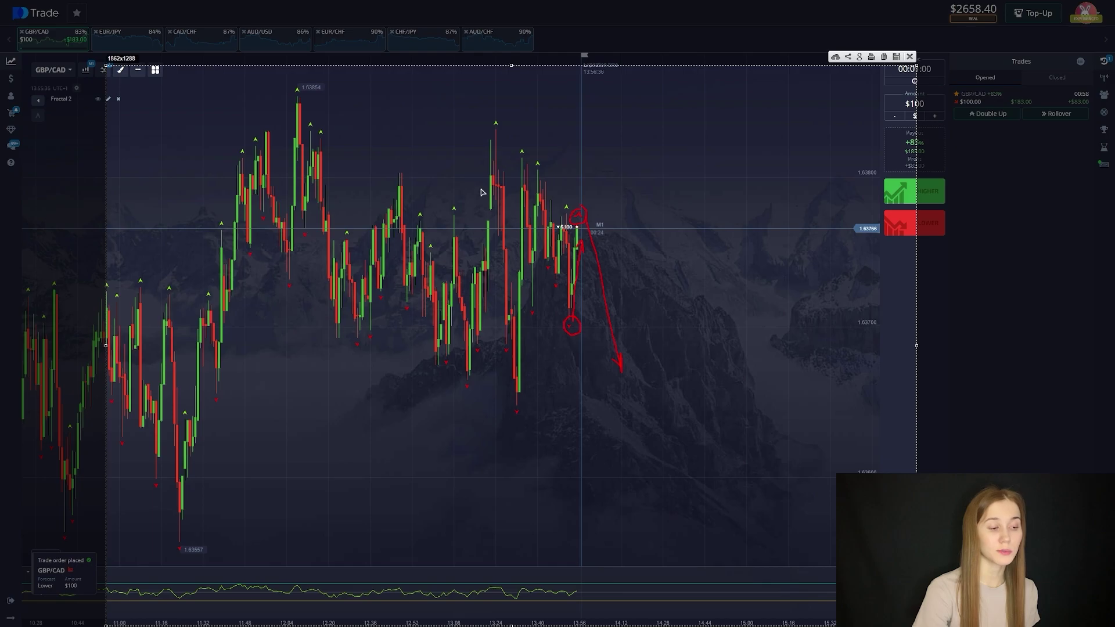
left_click_drag(477, 118, 530, 170)
left_click_drag(583, 216, 583, 216)
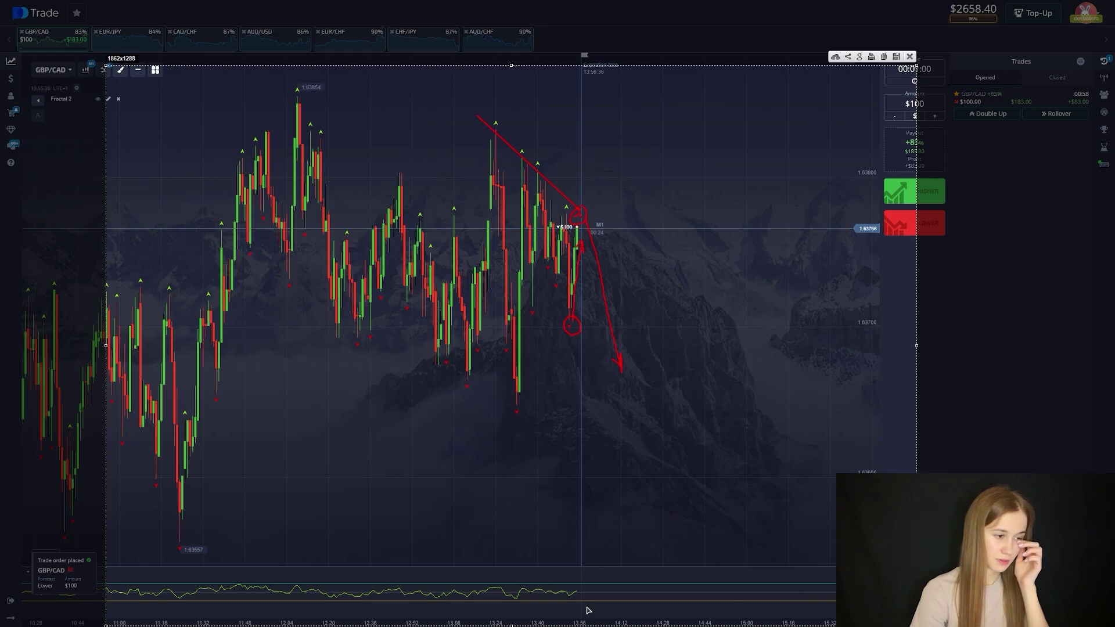
- Circle and underline recent RSI readings, mark earlier RSI peaks, then close the screenshot
left_click_drag(579, 593, 562, 591)
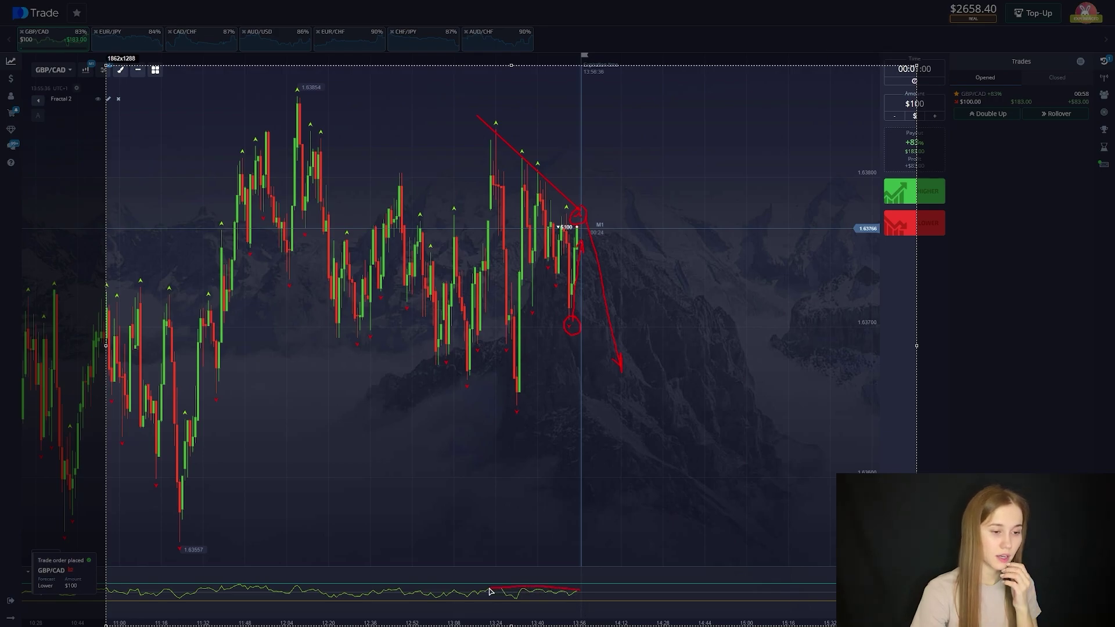
left_click_drag(581, 593, 581, 593)
left_click_drag(510, 583, 604, 583)
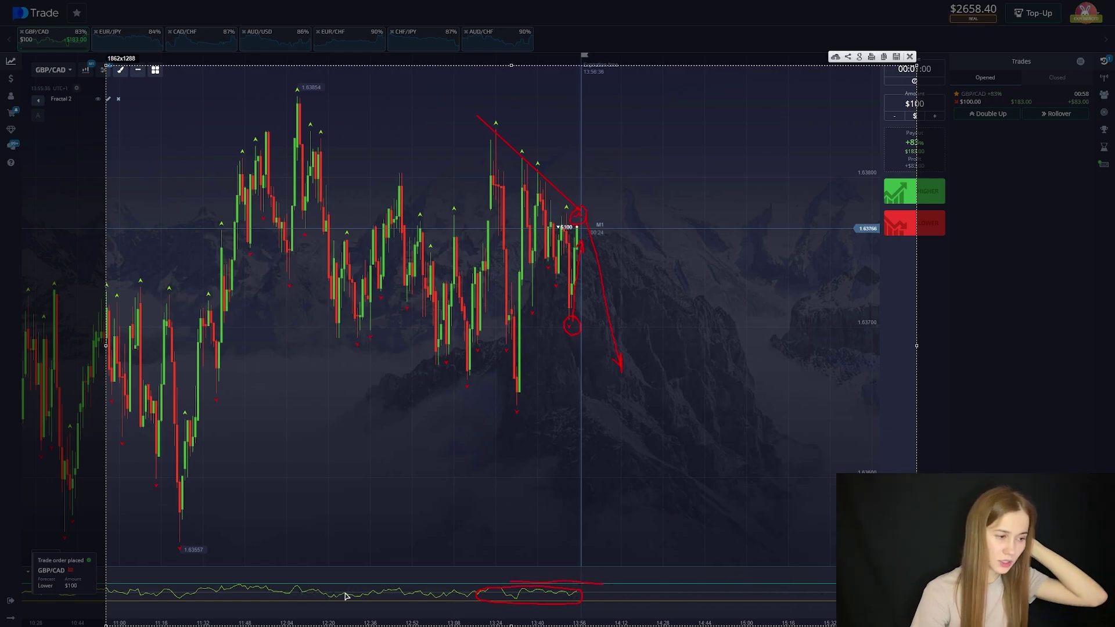
mouse_move(290, 587)
left_mouse_down()
mouse_move(249, 582)
mouse_move(264, 584)
left_mouse_up()
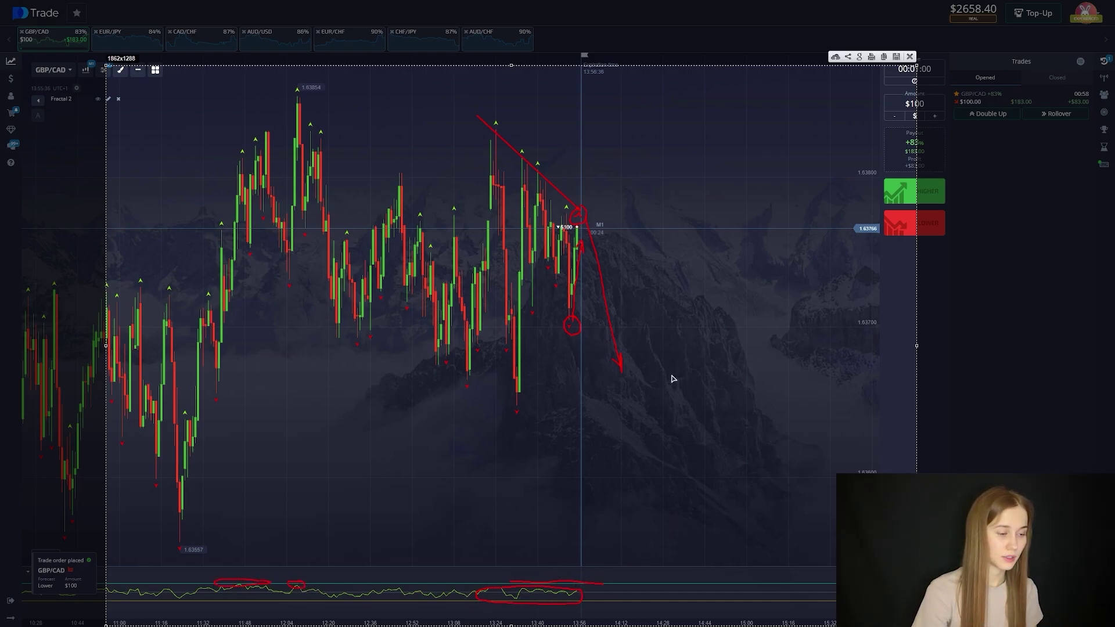
left_click(909, 56)
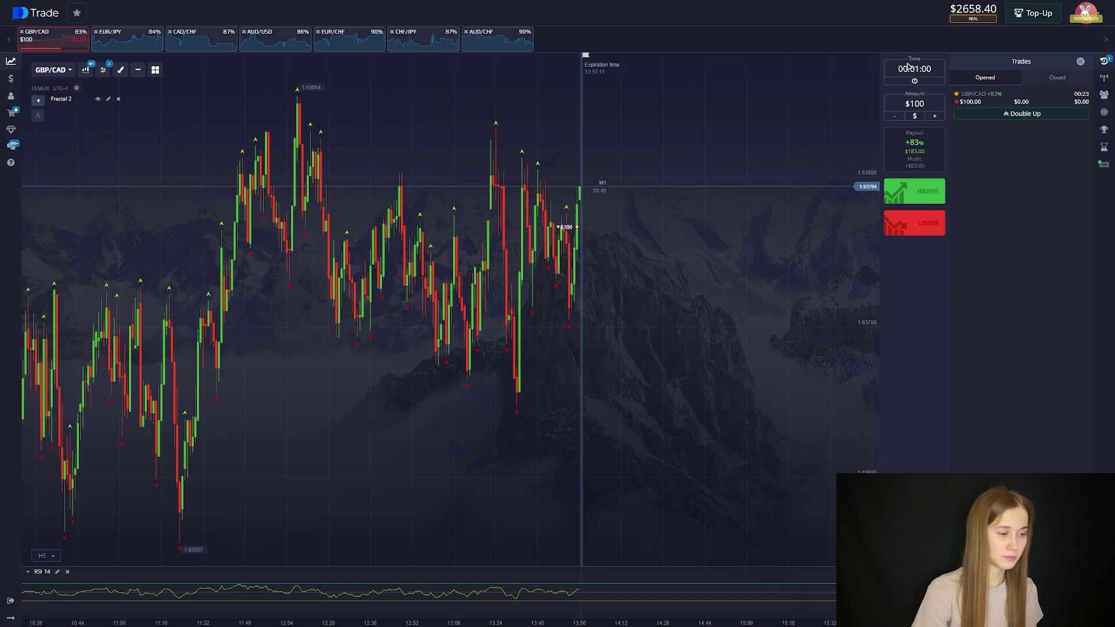
scroll(617, 244, "up", 5)
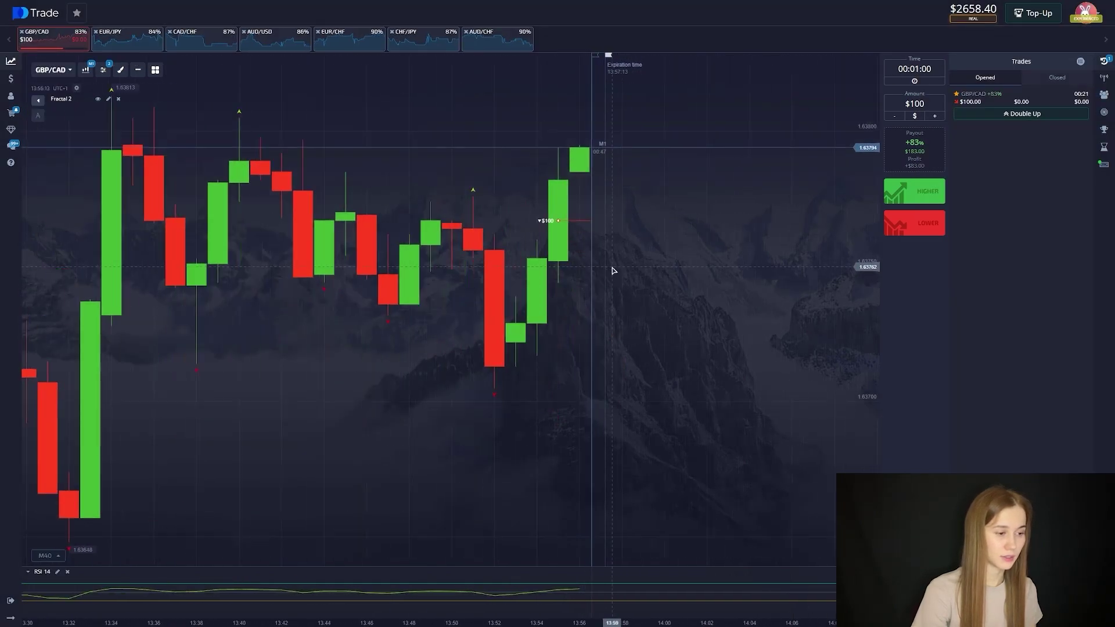
scroll(616, 273, "up", 1)
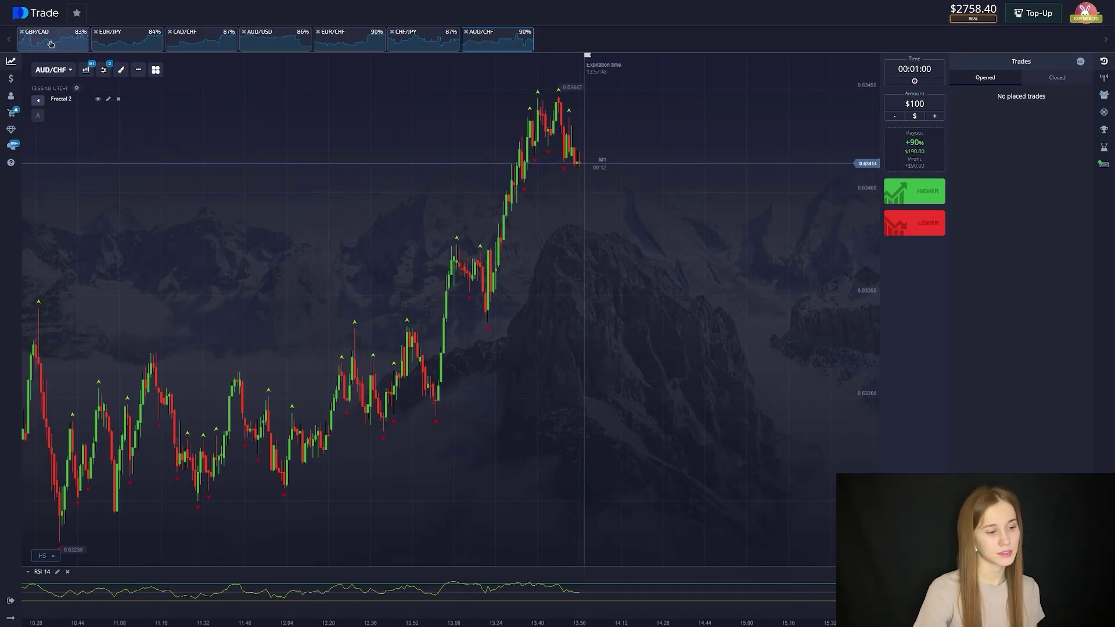
- Place a $100 Lower trade on GBP/CAD and capture the chart area for annotation
left_click(53, 44)
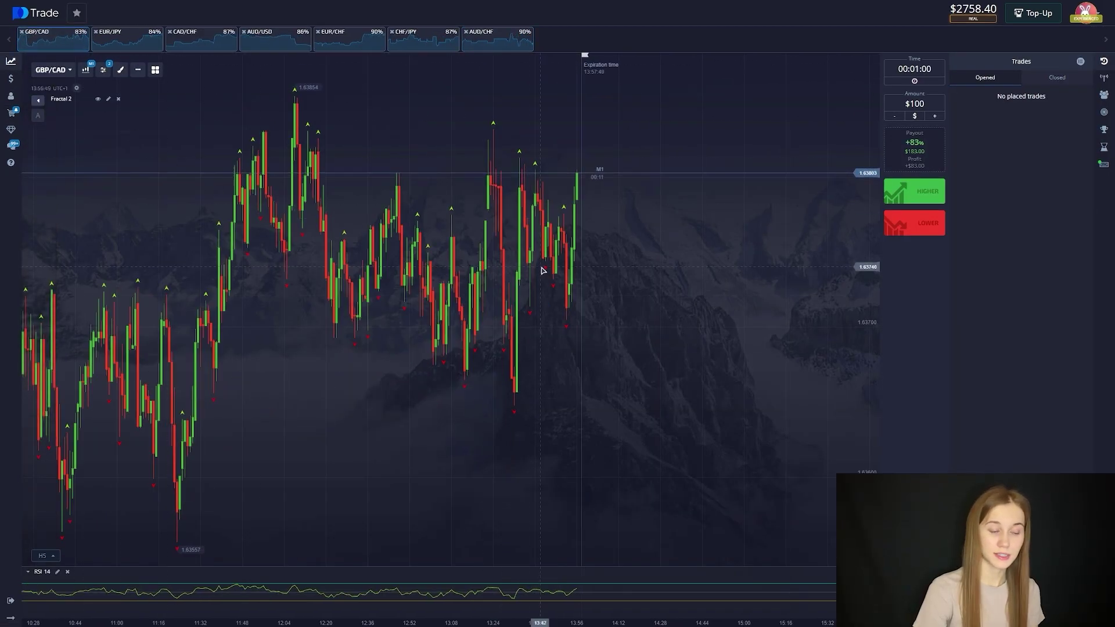
left_click(930, 225)
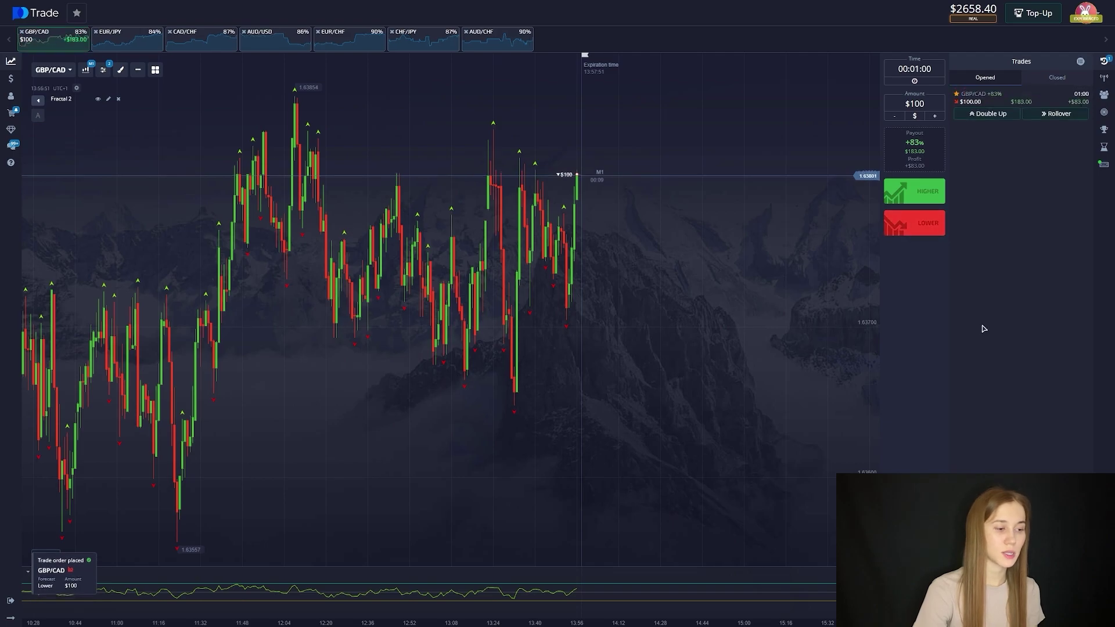
key("Print")
left_click_drag(39, 64, 925, 624)
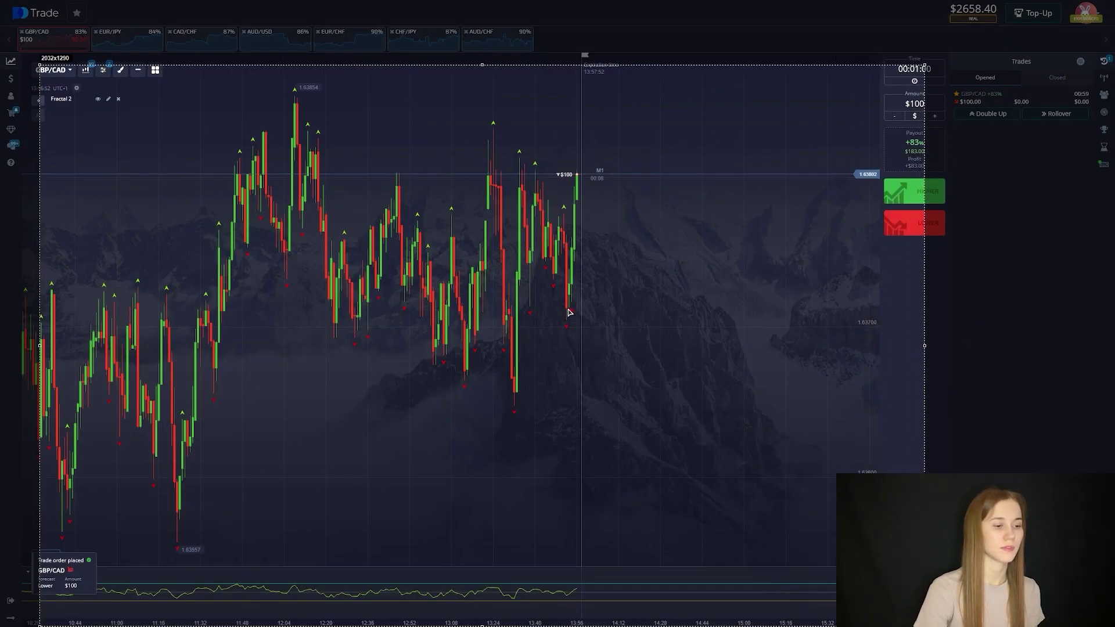
- Circle the fractal low in red and draw arrows for the rise and the predicted drop
left_click_drag(582, 335, 570, 310)
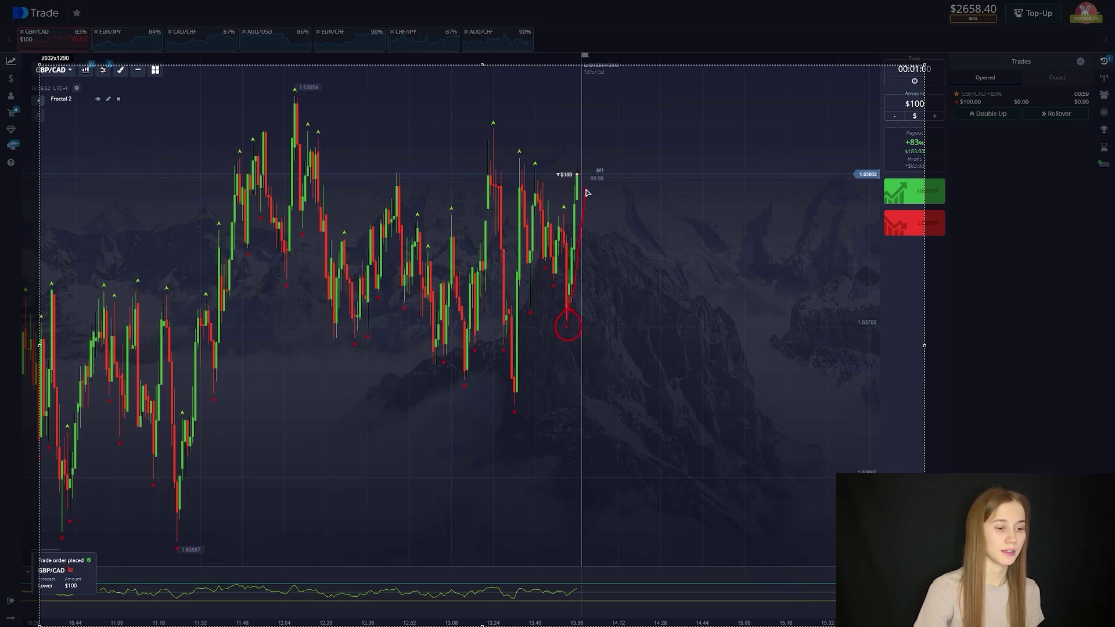
left_click_drag(586, 191, 588, 207)
mouse_move(563, 323)
left_mouse_down()
mouse_move(566, 334)
mouse_move(571, 322)
left_mouse_up()
mouse_move(583, 148)
left_mouse_down()
mouse_move(568, 150)
mouse_move(620, 231)
left_mouse_up()
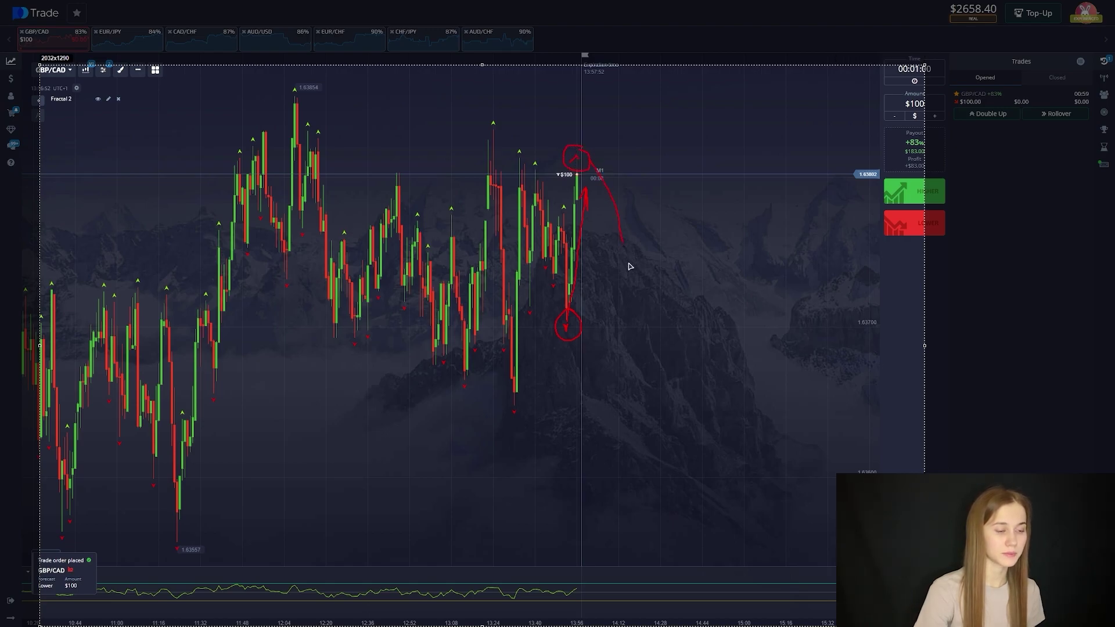
left_click_drag(635, 312, 618, 303)
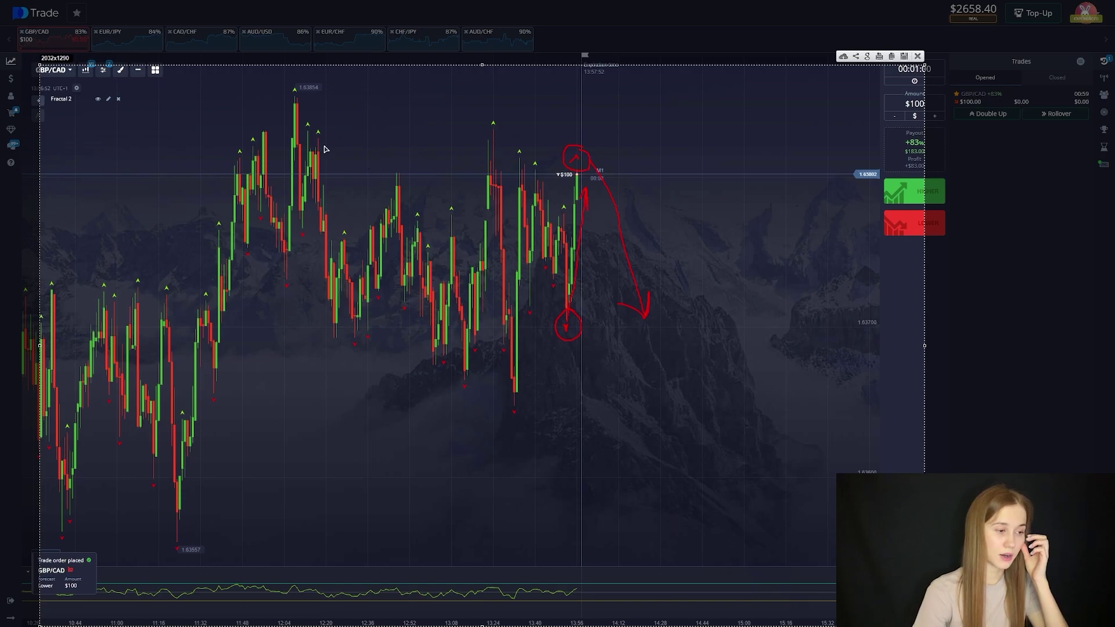
- Box the sideways candles, circle the 1.63557 low, trace the middle swings and mark the RSI turn
mouse_move(509, 184)
left_mouse_down()
mouse_move(574, 247)
mouse_move(579, 274)
left_mouse_up()
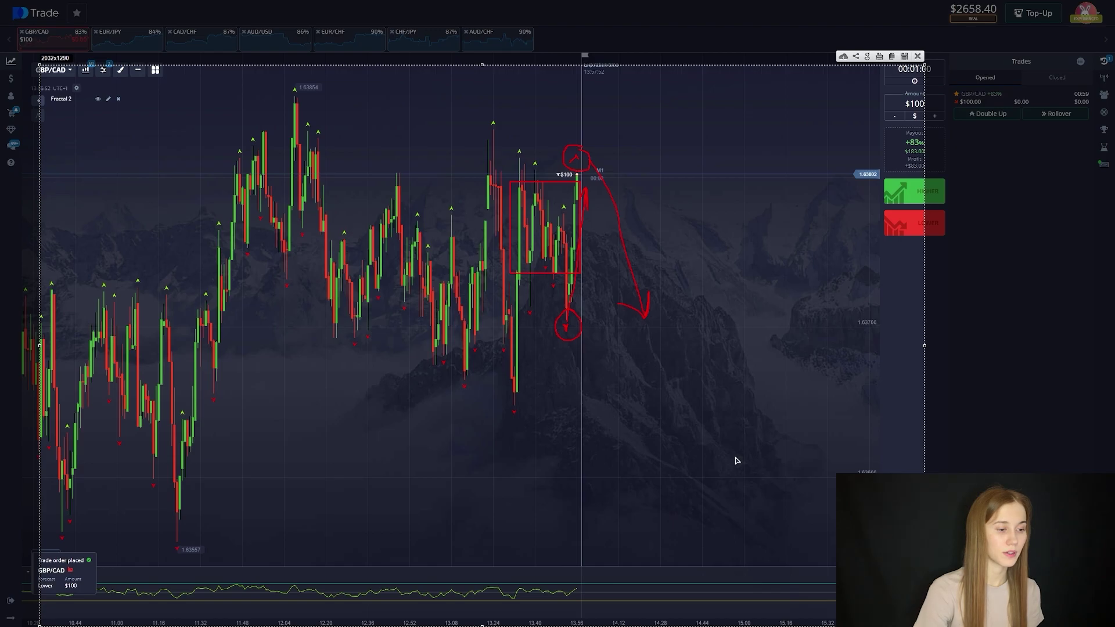
mouse_move(187, 541)
left_mouse_down()
mouse_move(166, 537)
mouse_move(181, 535)
mouse_move(262, 302)
mouse_move(320, 289)
left_mouse_up()
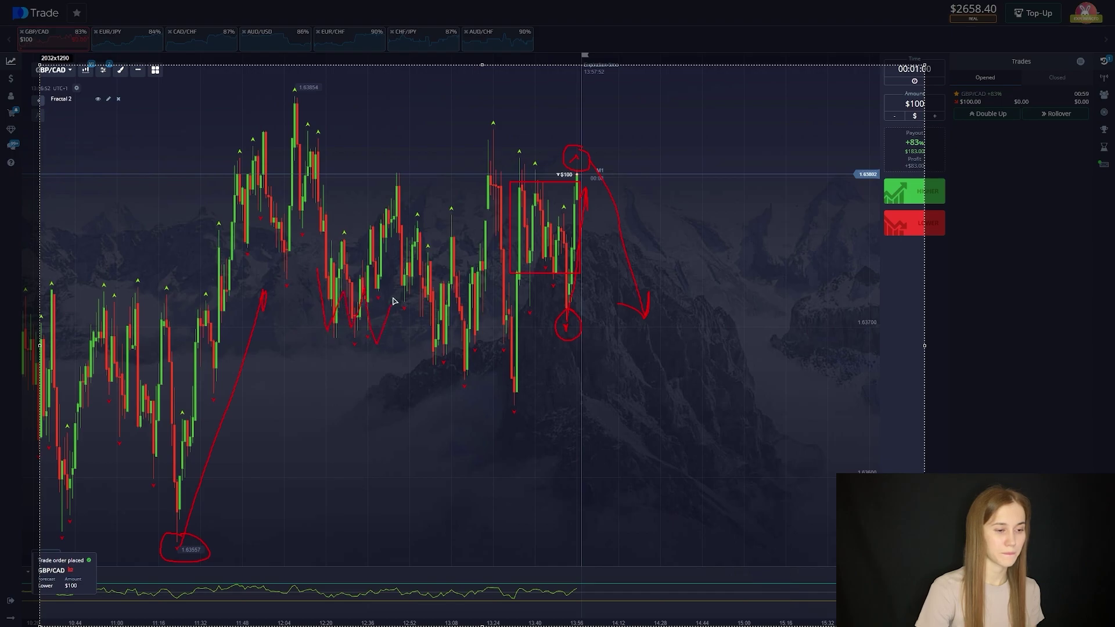
left_click_drag(443, 359, 472, 290)
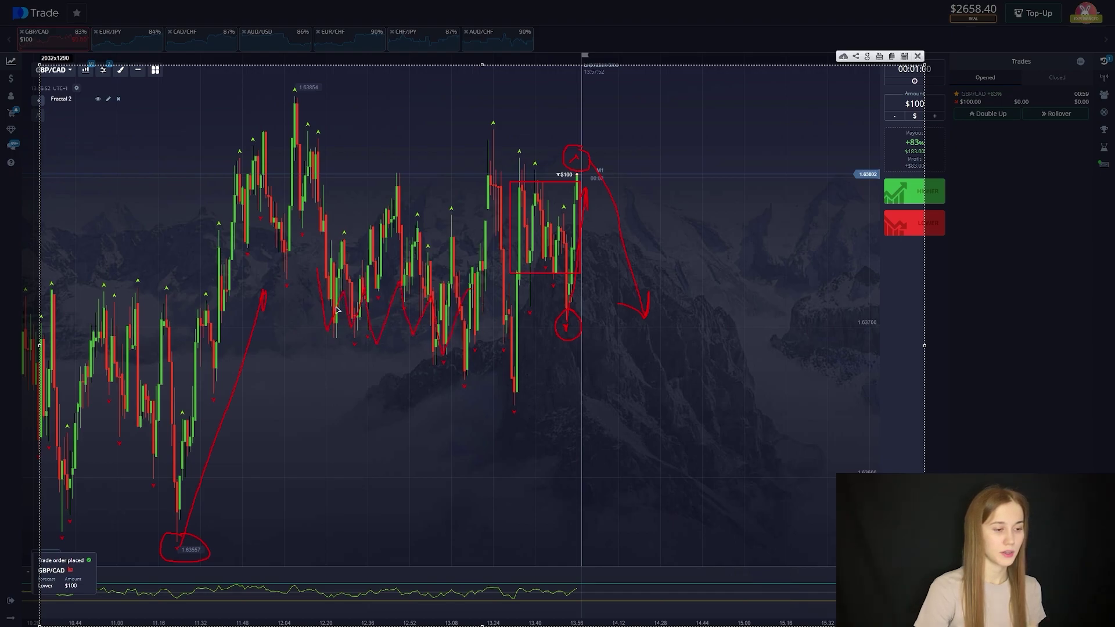
mouse_move(583, 590)
left_mouse_down()
mouse_move(563, 589)
mouse_move(595, 578)
mouse_move(609, 603)
left_mouse_up()
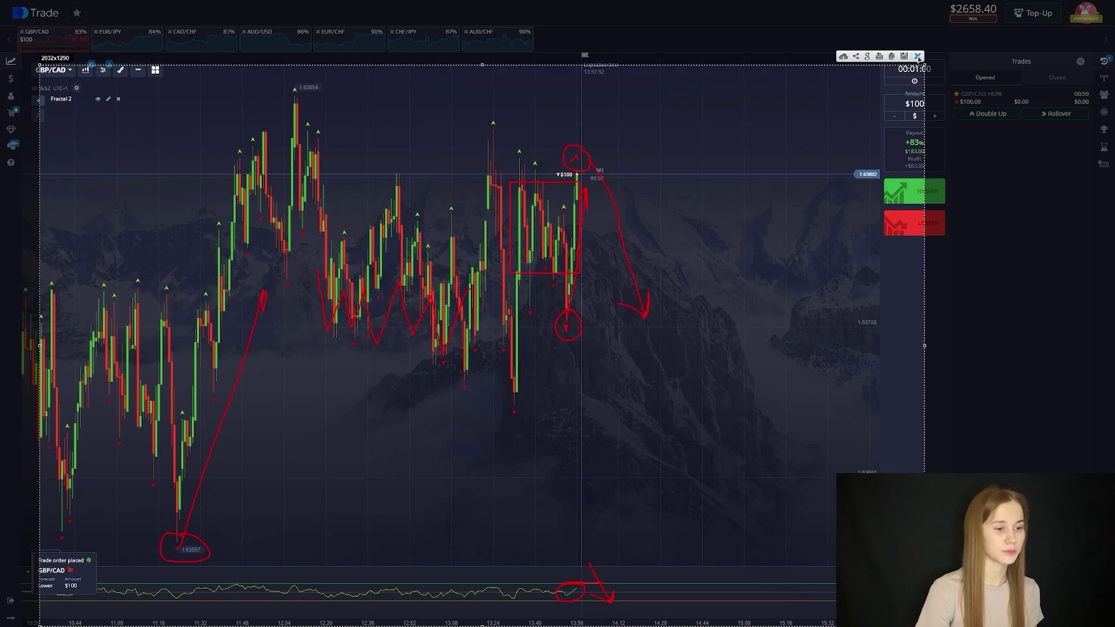
- Dismiss the annotated capture and zoom out to H5 as the GBP/CAD trade closes with $83 profit
left_click(917, 56)
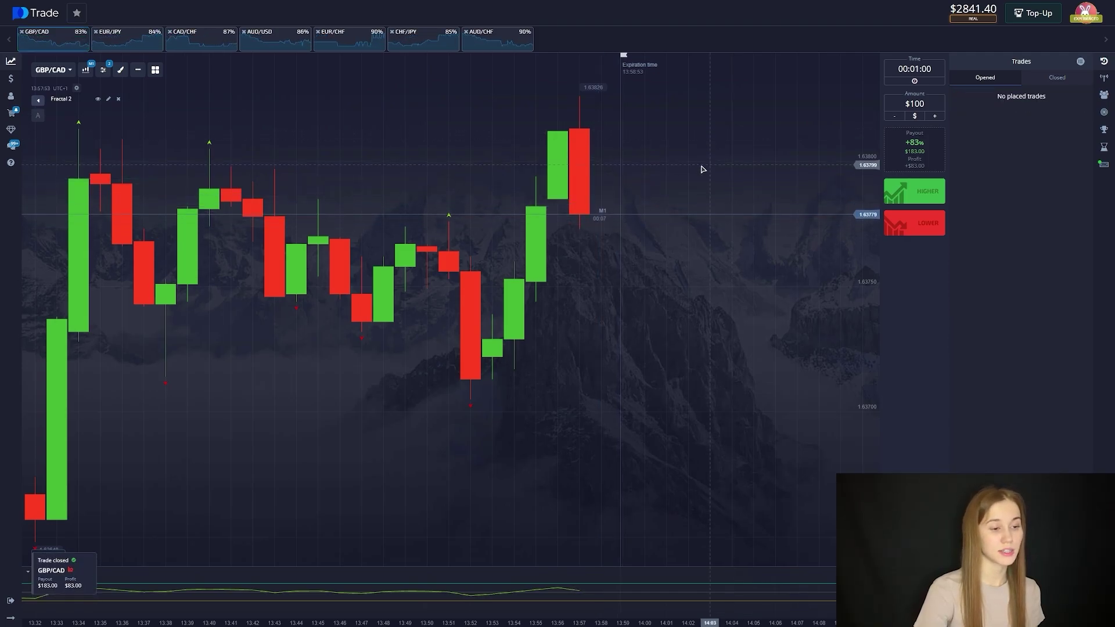
scroll(703, 168, "down", 10)
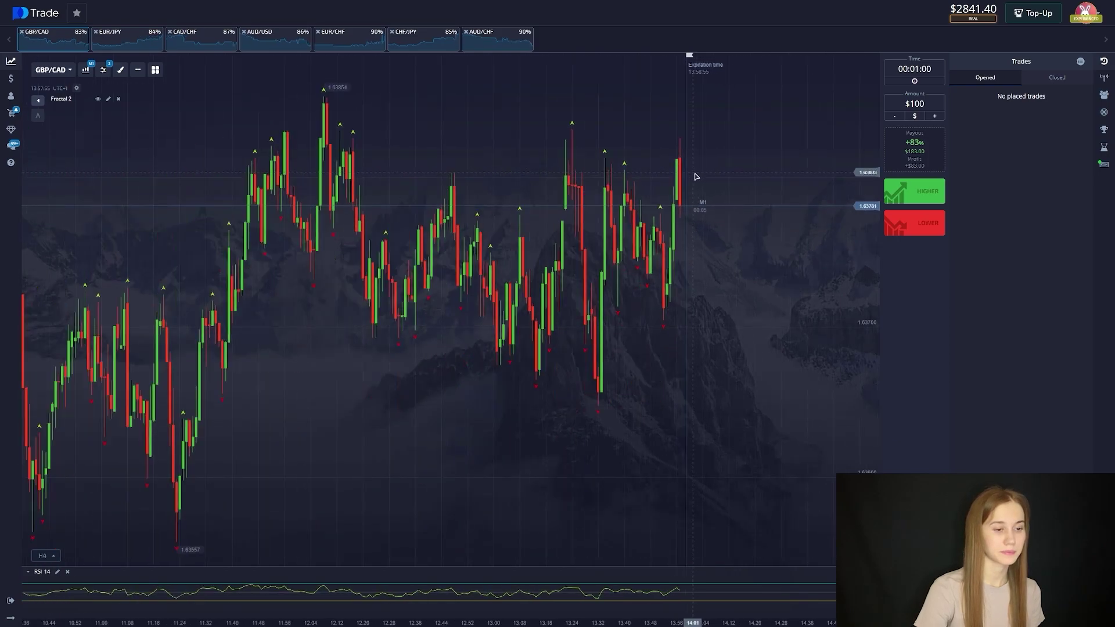
scroll(697, 176, "down", 2)
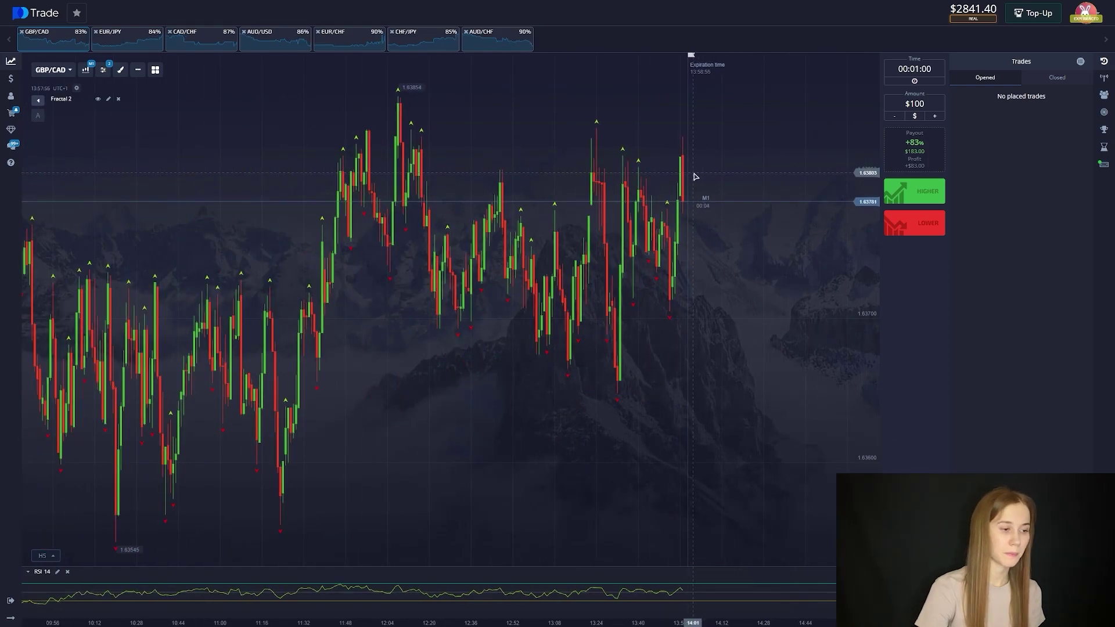
- Place a $100 Higher one-minute trade on AUD/CHF and capture the chart
left_click(495, 46)
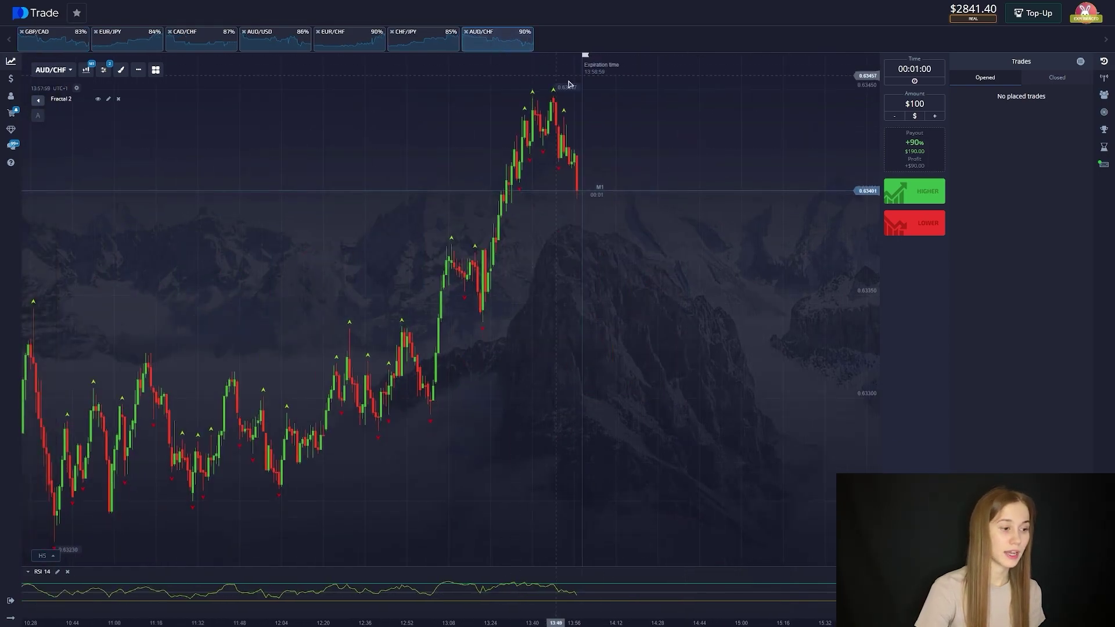
left_click(917, 197)
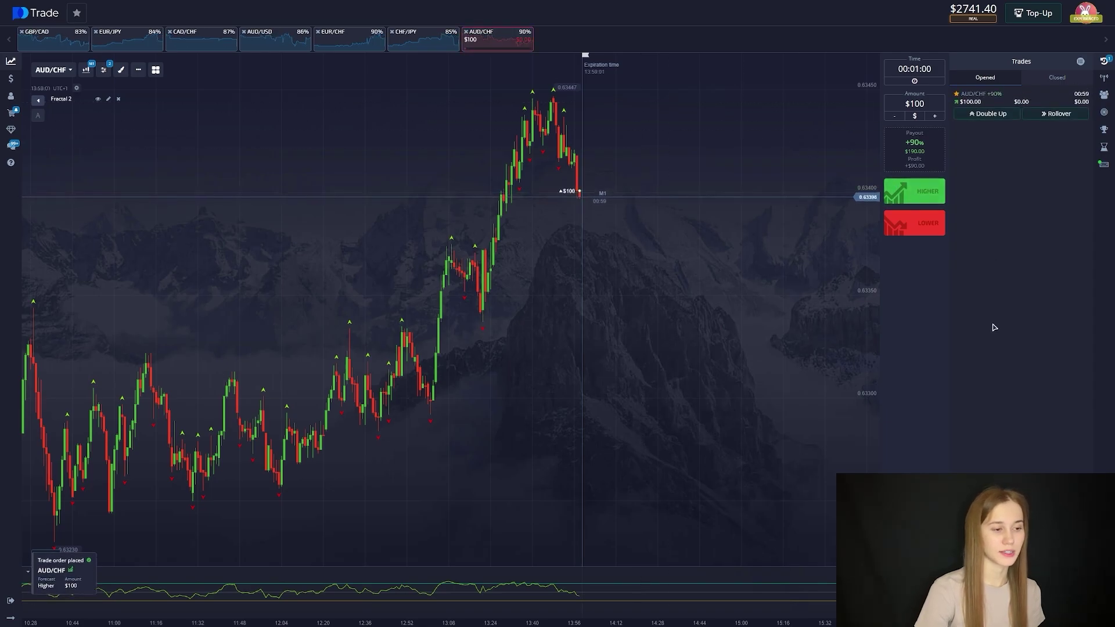
key("Print")
left_click_drag(54, 64, 925, 626)
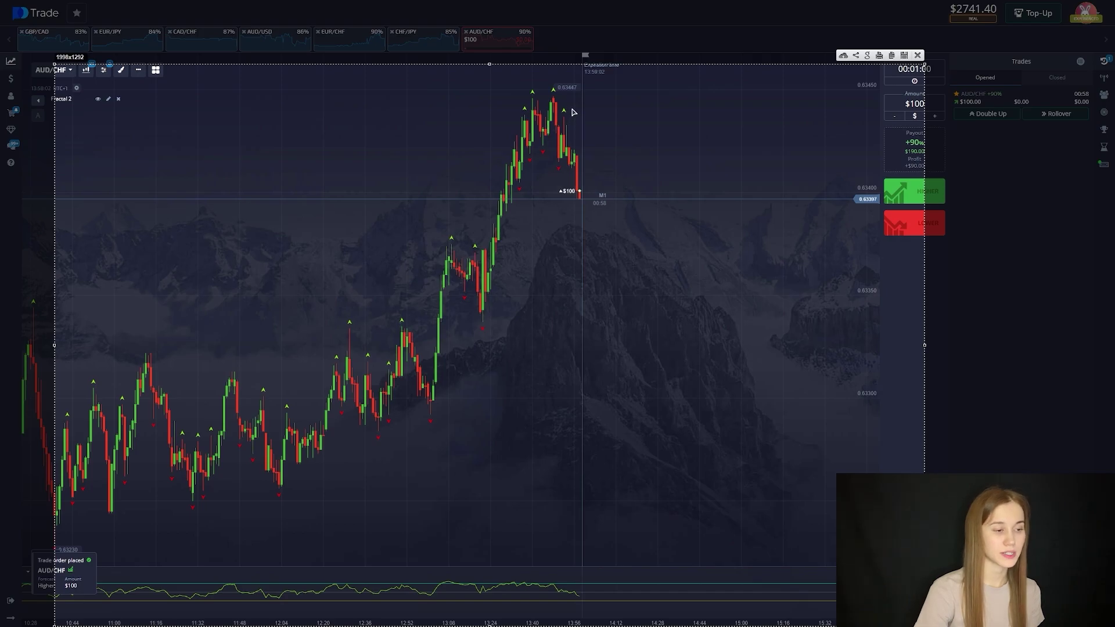
key("ctrl+c")
- Circle the fractal peak, draw the expected-move arrow and mark the RSI dip in red
mouse_move(568, 122)
left_mouse_down()
mouse_move(570, 108)
mouse_move(579, 164)
left_mouse_up()
mouse_move(590, 188)
left_mouse_down()
mouse_move(573, 203)
mouse_move(638, 142)
left_mouse_up()
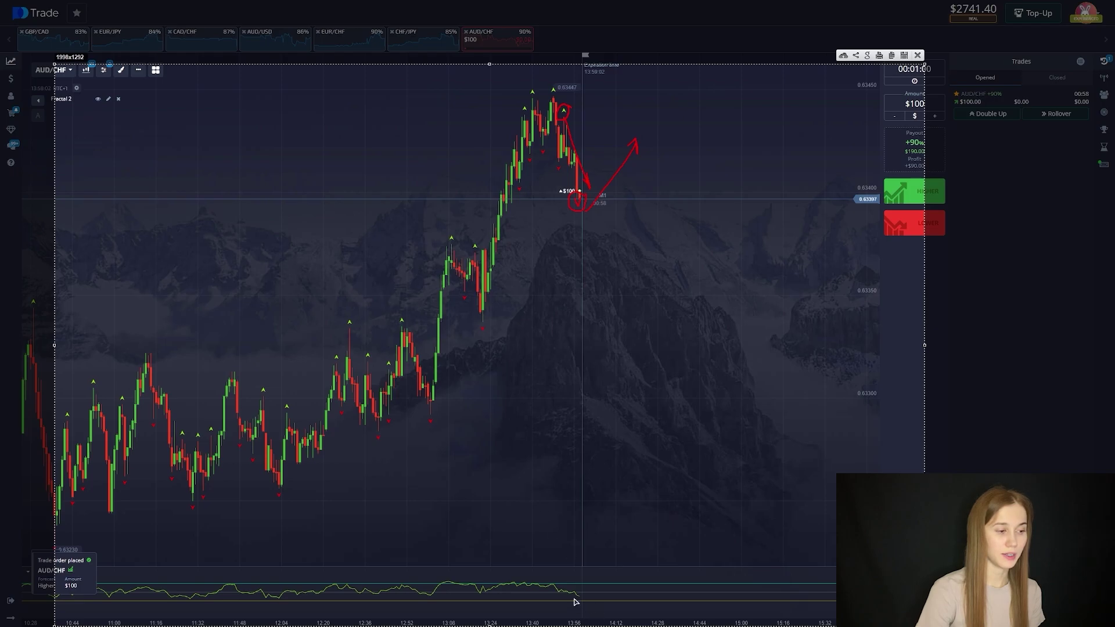
mouse_move(586, 593)
left_mouse_down()
mouse_move(547, 602)
mouse_move(598, 610)
mouse_move(620, 578)
left_mouse_up()
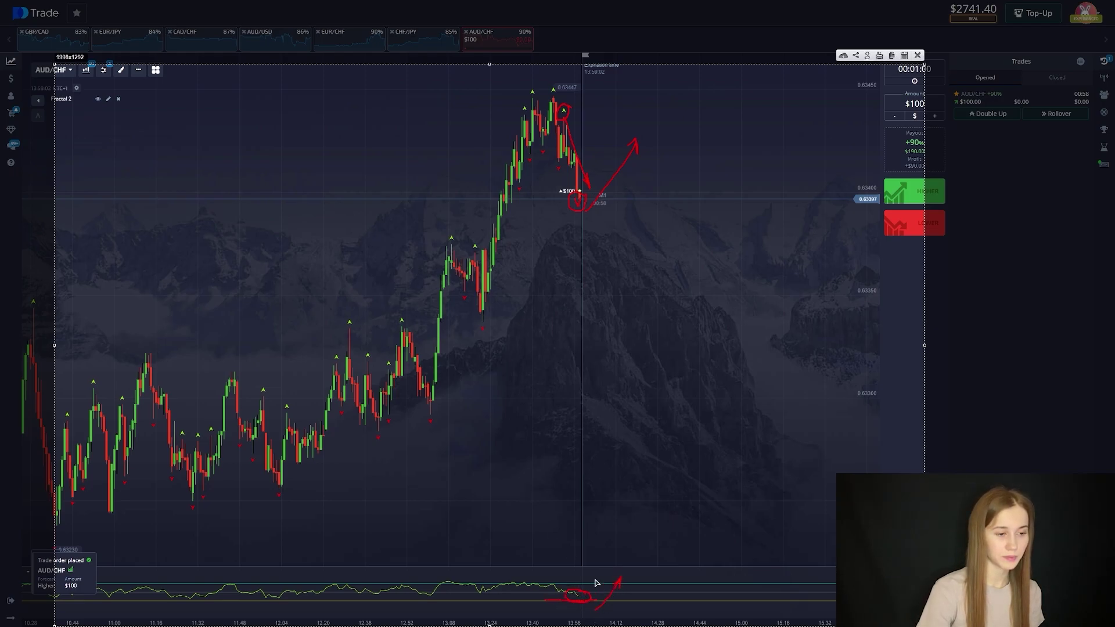
- Close the capture and zoom the chart in and back out to H5 while the AUD/CHF trade settles at $0
left_click(918, 55)
scroll(642, 165, "up", 10)
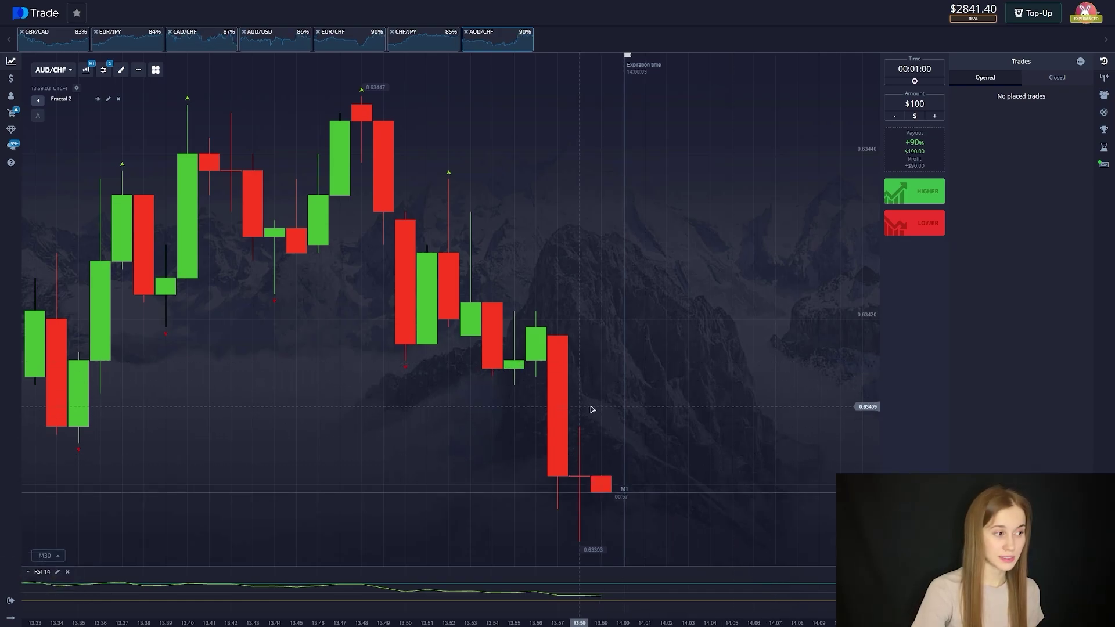
scroll(590, 406, "down", 4)
scroll(610, 368, "down", 5)
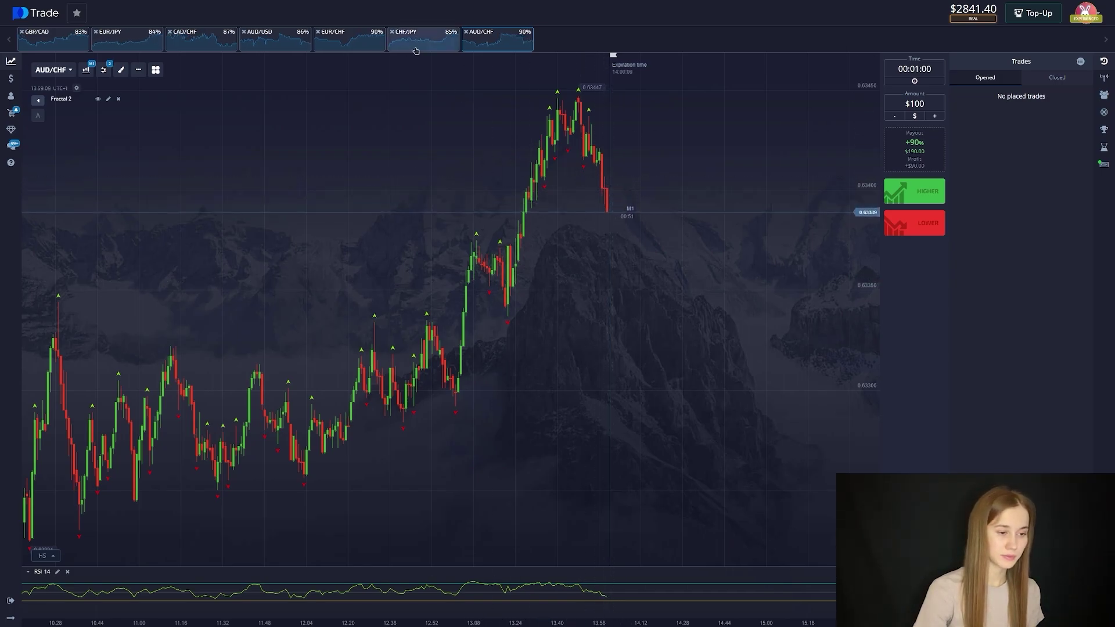
- Remove the EUR/JPY tab, switch to CAD/CHF and place a $100 Higher trade
left_click(53, 44)
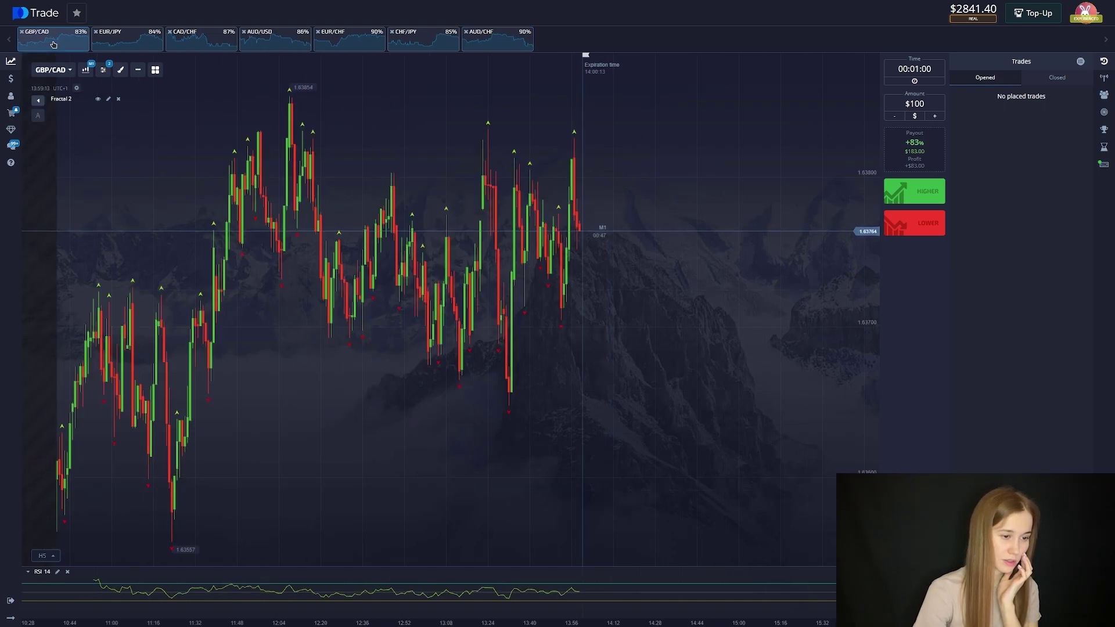
left_click(96, 31)
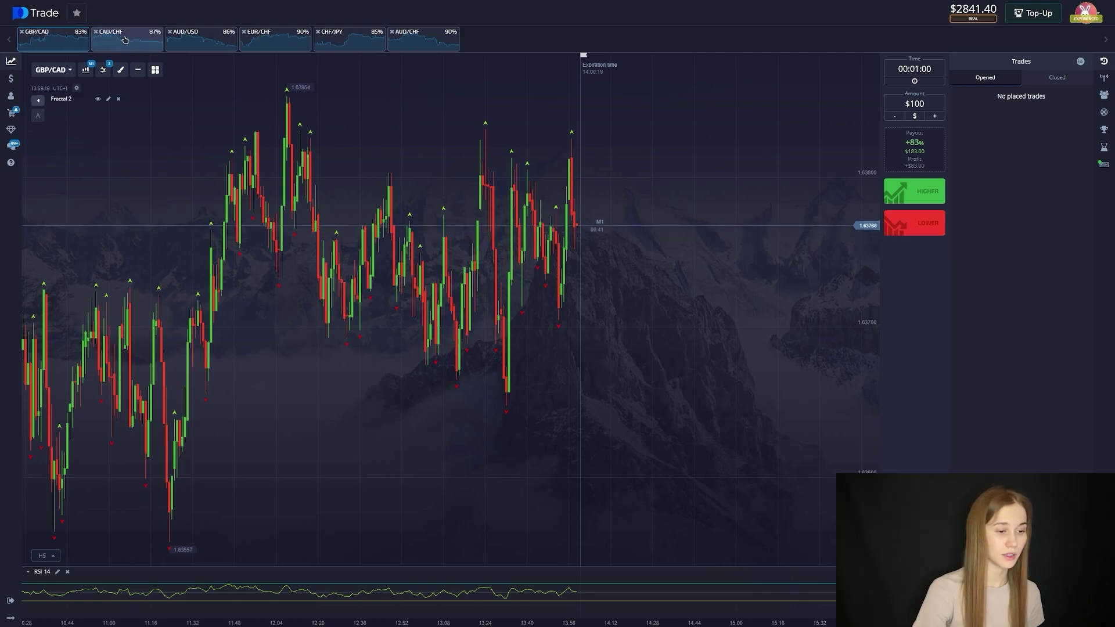
left_click(126, 39)
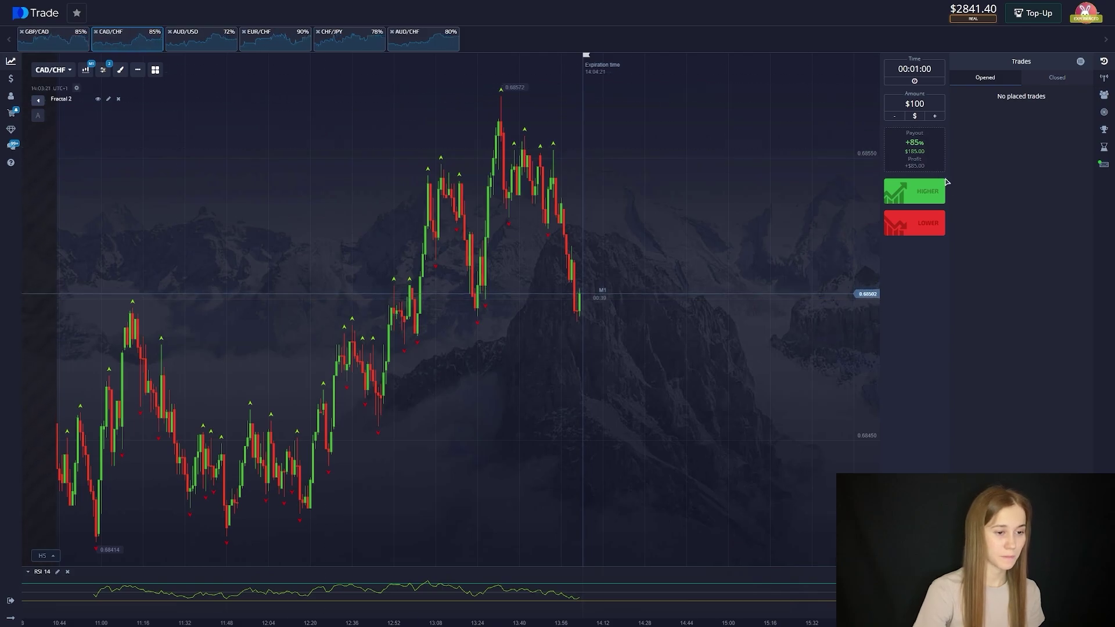
left_click(914, 191)
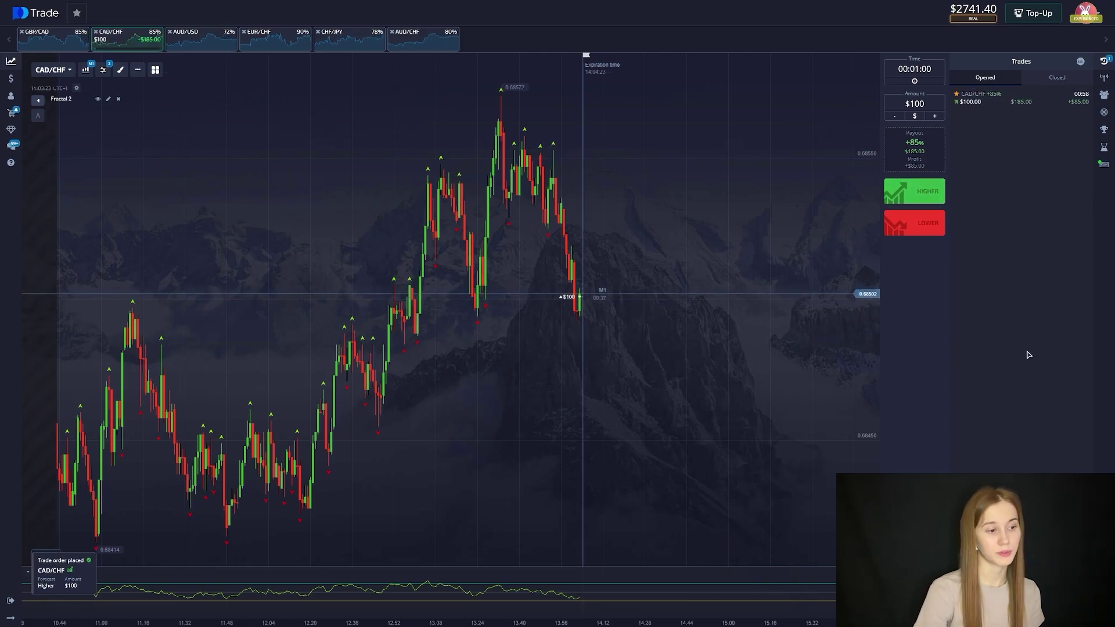
- Capture the CAD/CHF chart, mark the RSI dip, fractal peak, drop and rebound in red, then close it
key("Print")
left_click_drag(97, 69, 924, 626)
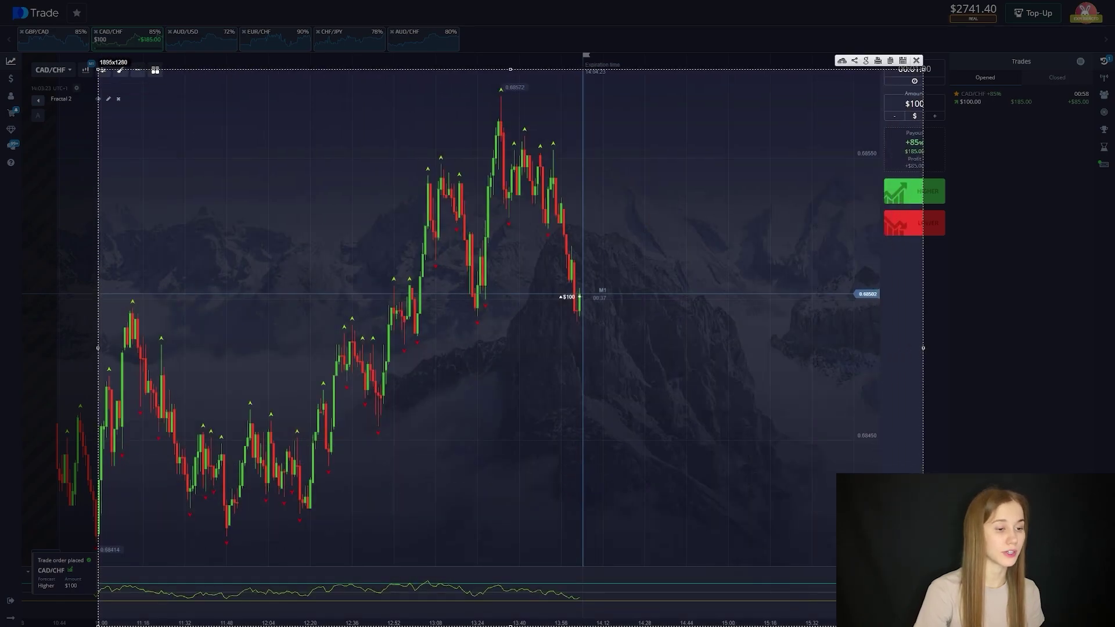
mouse_move(583, 598)
left_mouse_down()
mouse_move(557, 600)
mouse_move(598, 605)
mouse_move(616, 582)
mouse_move(602, 585)
left_mouse_up()
mouse_move(556, 140)
left_mouse_down()
mouse_move(547, 138)
mouse_move(570, 220)
left_mouse_up()
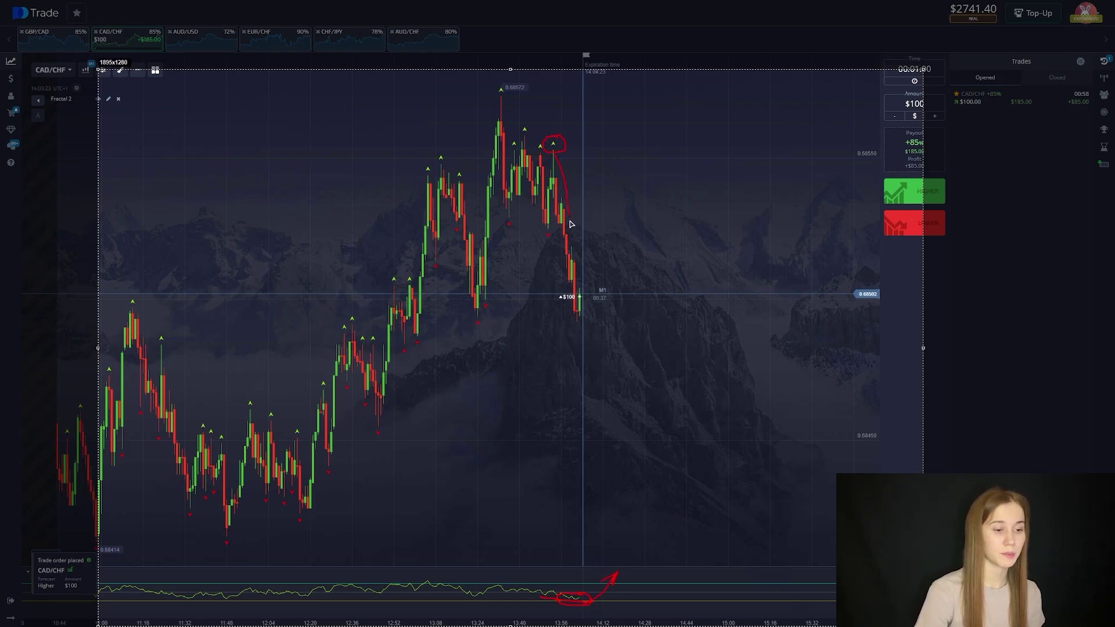
left_click_drag(583, 283, 577, 272)
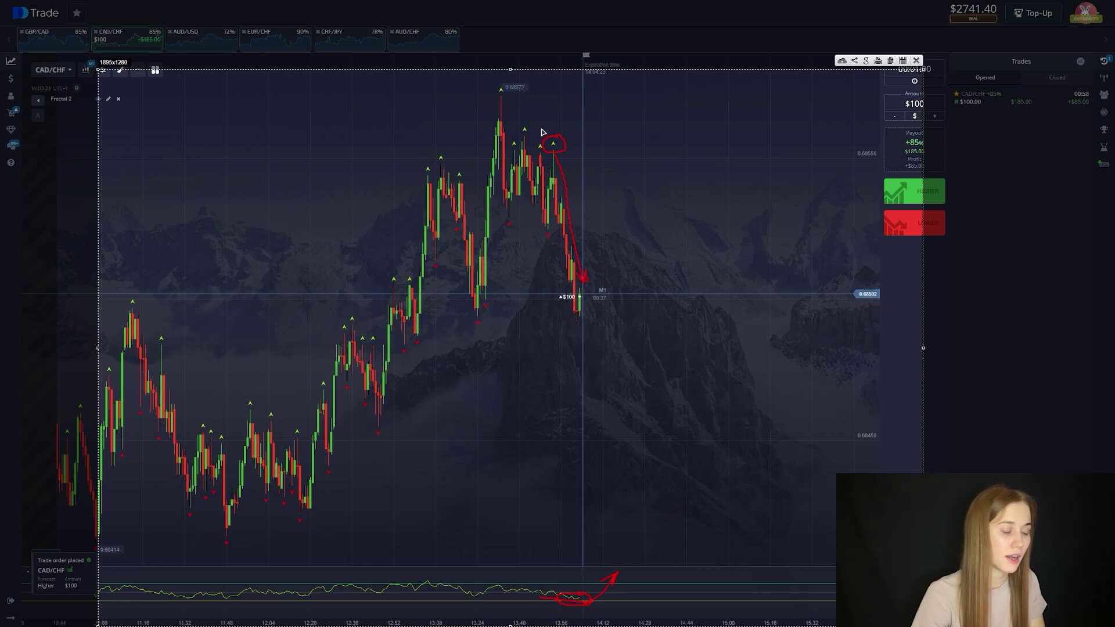
mouse_move(578, 315)
left_mouse_down()
mouse_move(561, 323)
mouse_move(595, 321)
left_mouse_up()
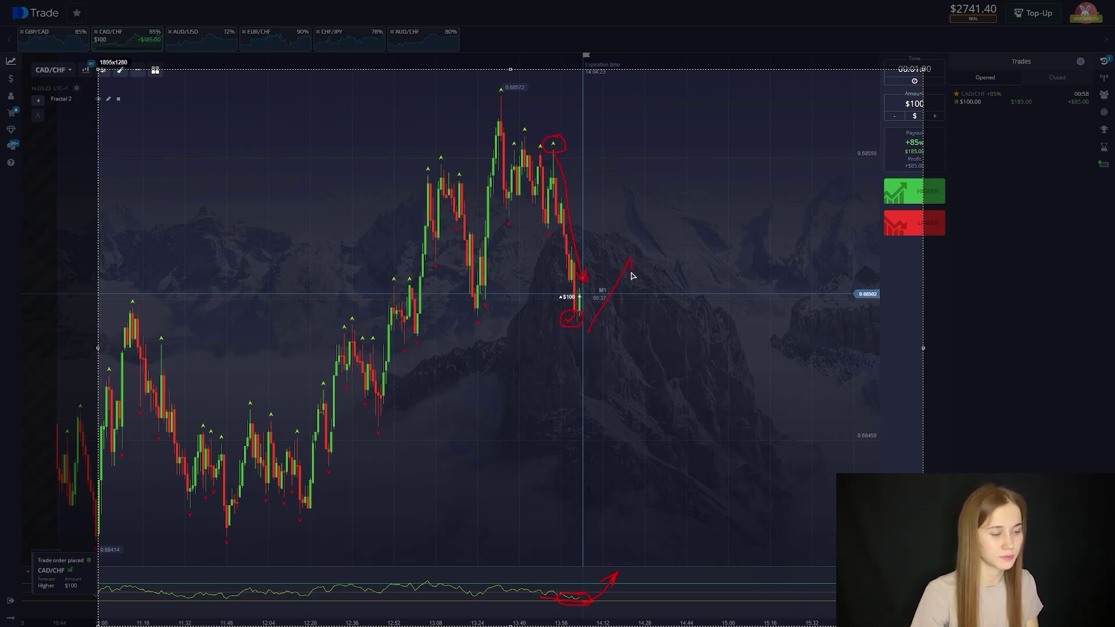
left_click_drag(609, 279, 609, 279)
left_click(916, 61)
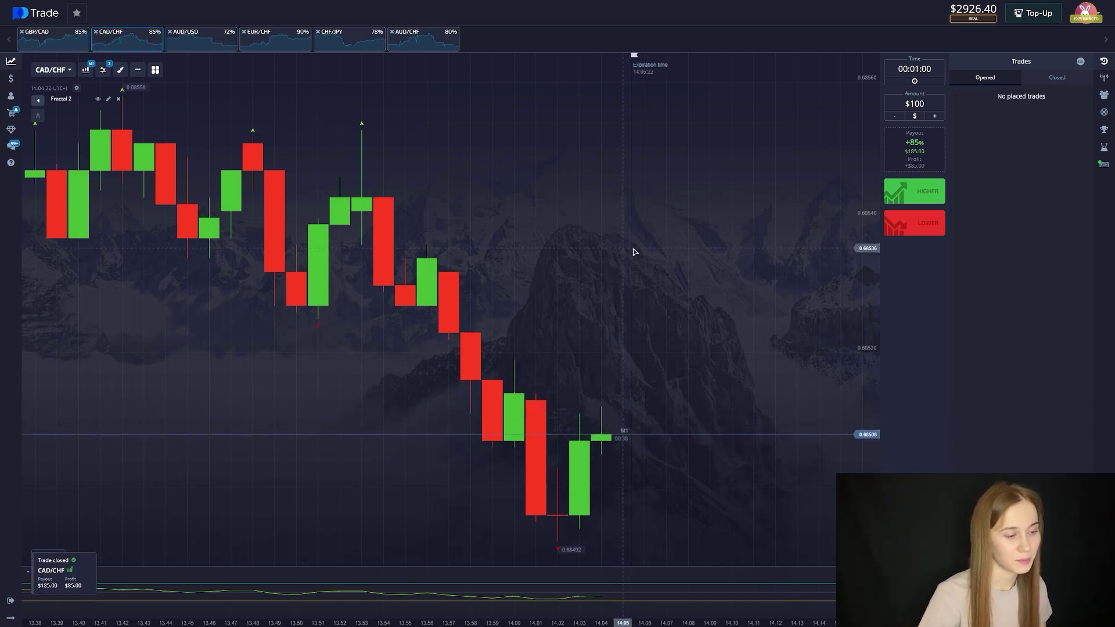
- Switch back to AUD/CHF and stack repeated $100 Higher one-minute trades
scroll(633, 249, "down", 10)
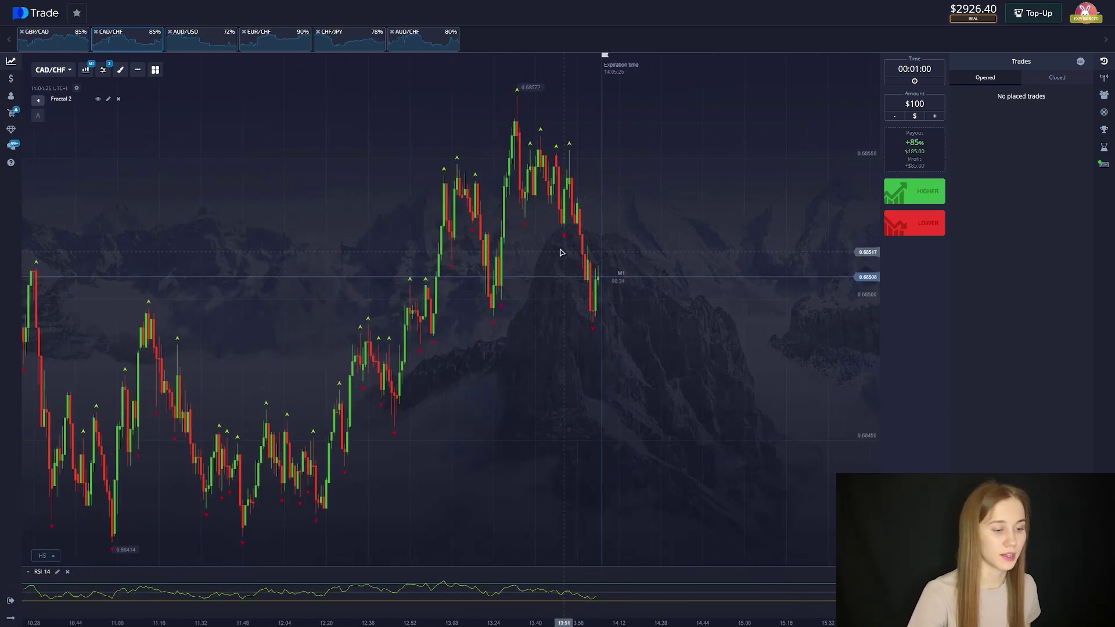
left_click(426, 46)
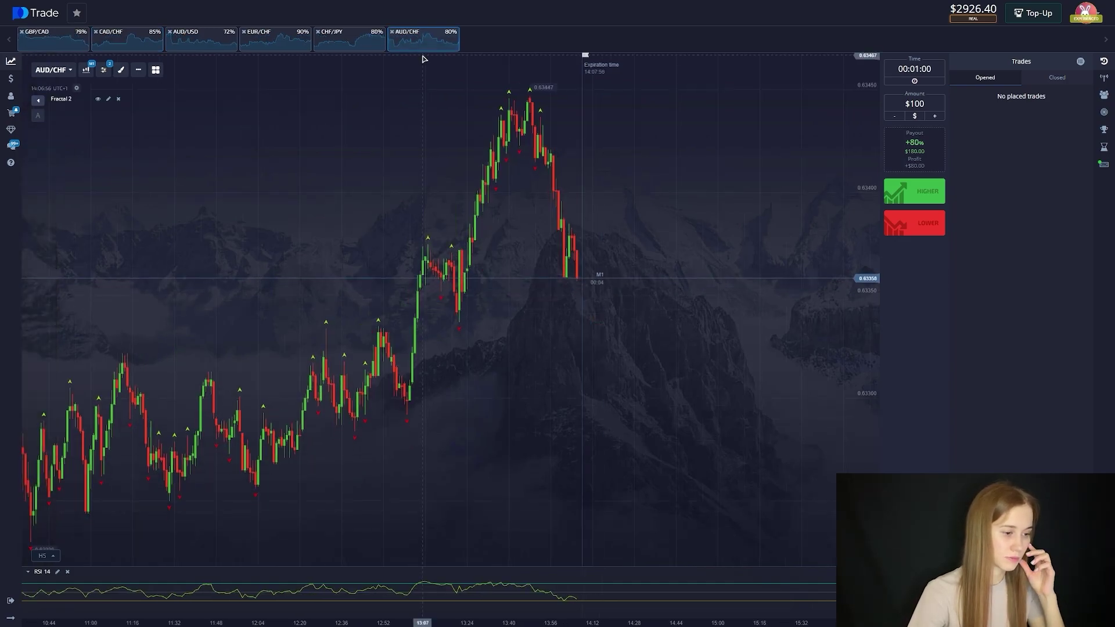
left_click(920, 189)
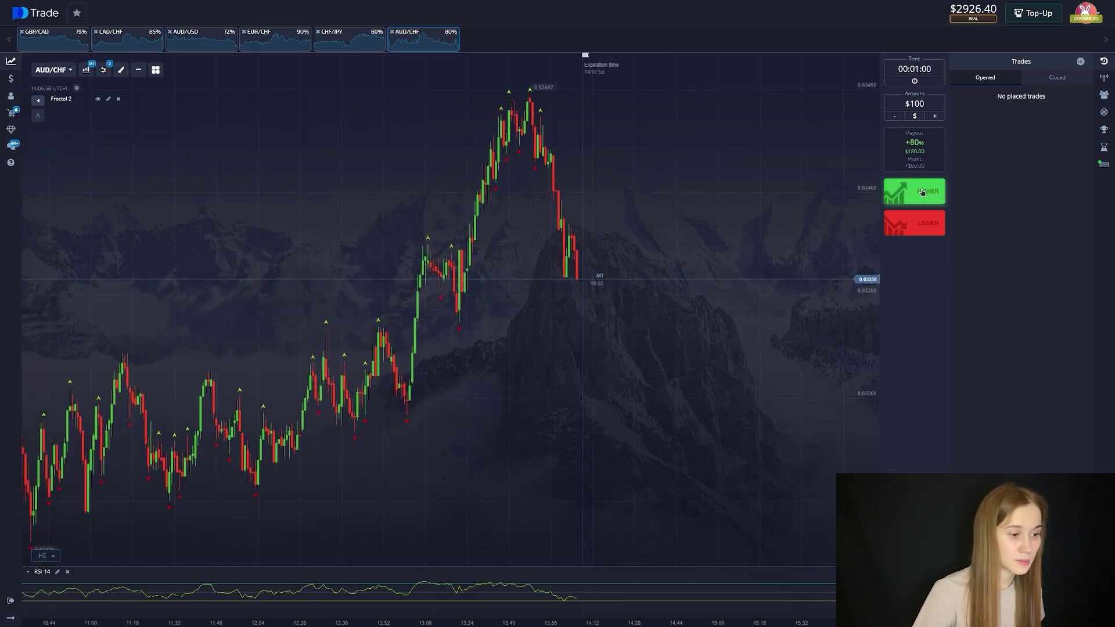
left_click(922, 192)
left_click(922, 192)
left_click(921, 191)
left_click(922, 191)
left_click(921, 192)
left_click(922, 192)
- Capture the AUD/CHF chart and circle the fractal peak, the drop and the latest low in red
key("Print")
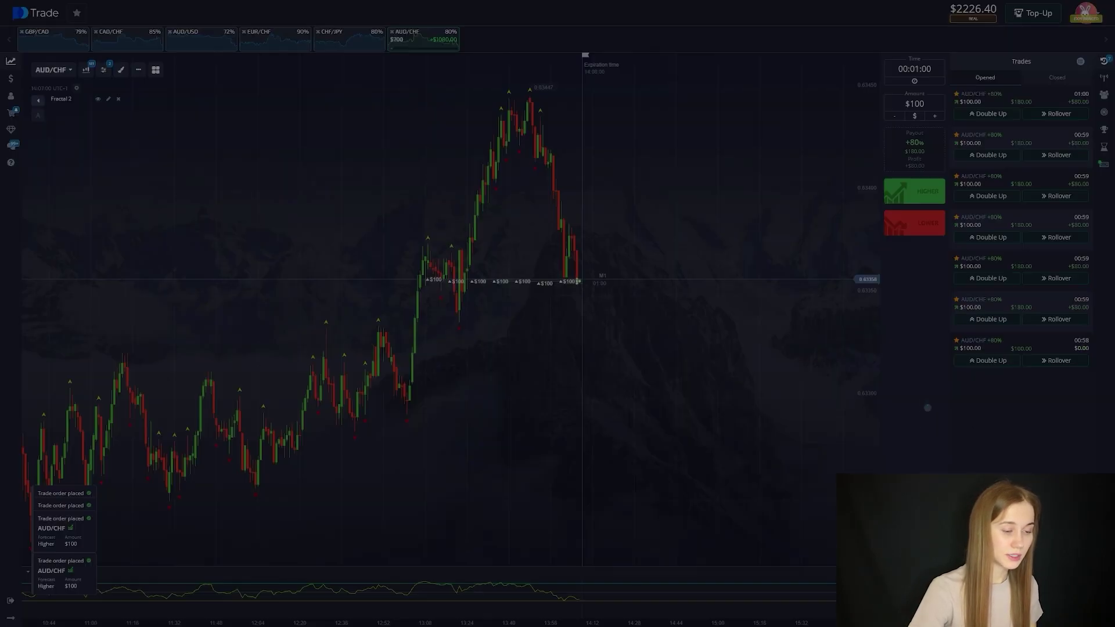
left_click_drag(179, 69, 835, 626)
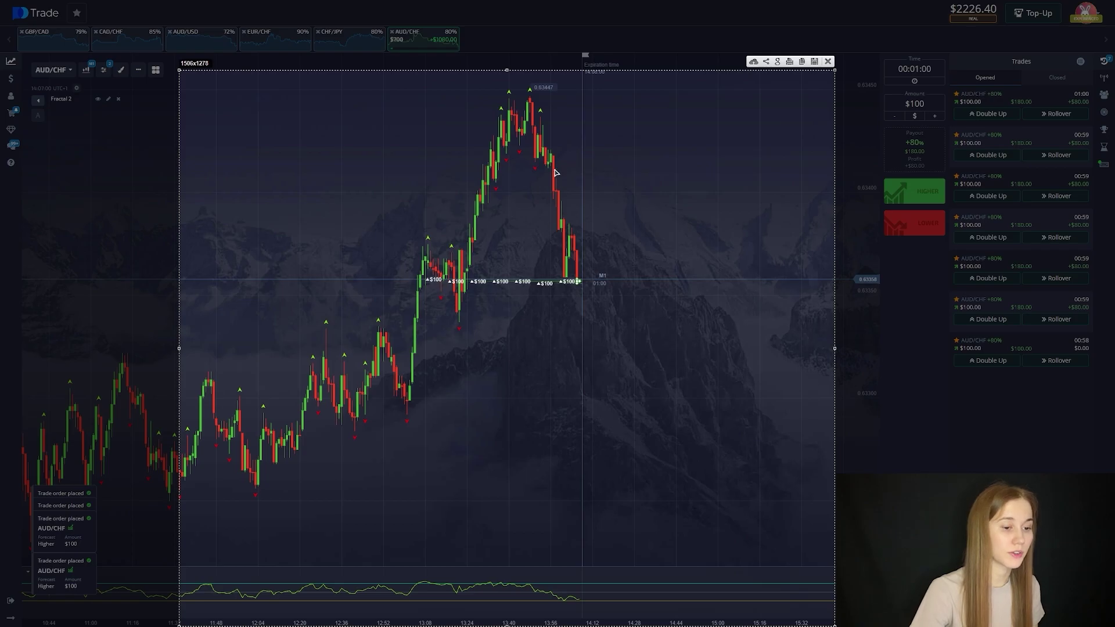
mouse_move(547, 103)
left_mouse_down()
mouse_move(535, 118)
mouse_move(550, 160)
left_mouse_up()
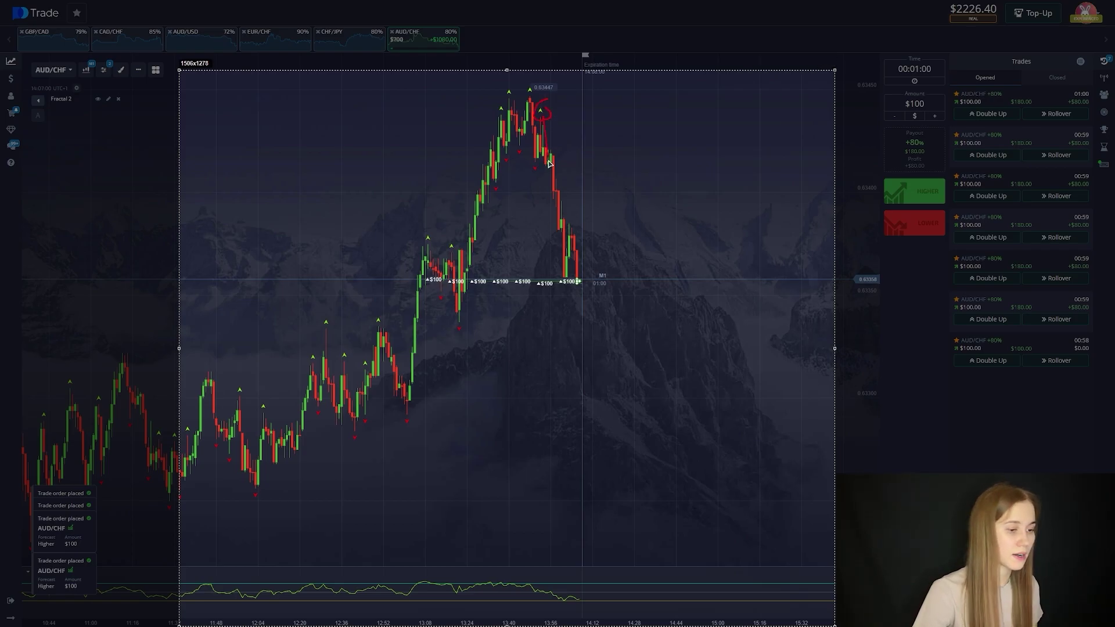
mouse_move(577, 259)
left_mouse_down()
mouse_move(579, 291)
mouse_move(560, 296)
mouse_move(587, 302)
mouse_move(630, 209)
mouse_move(616, 210)
left_mouse_up()
- Mark the RSI dip and expected rise, then close the capture and zoom the chart in
mouse_move(583, 600)
left_mouse_down()
mouse_move(552, 604)
mouse_move(570, 608)
left_mouse_up()
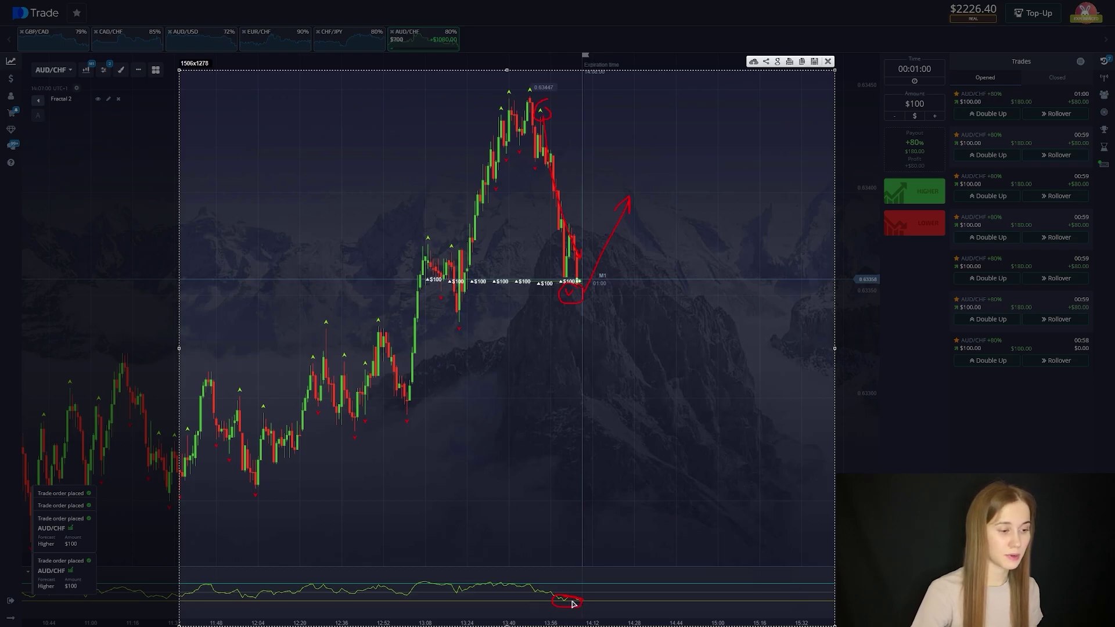
left_click_drag(590, 612, 610, 571)
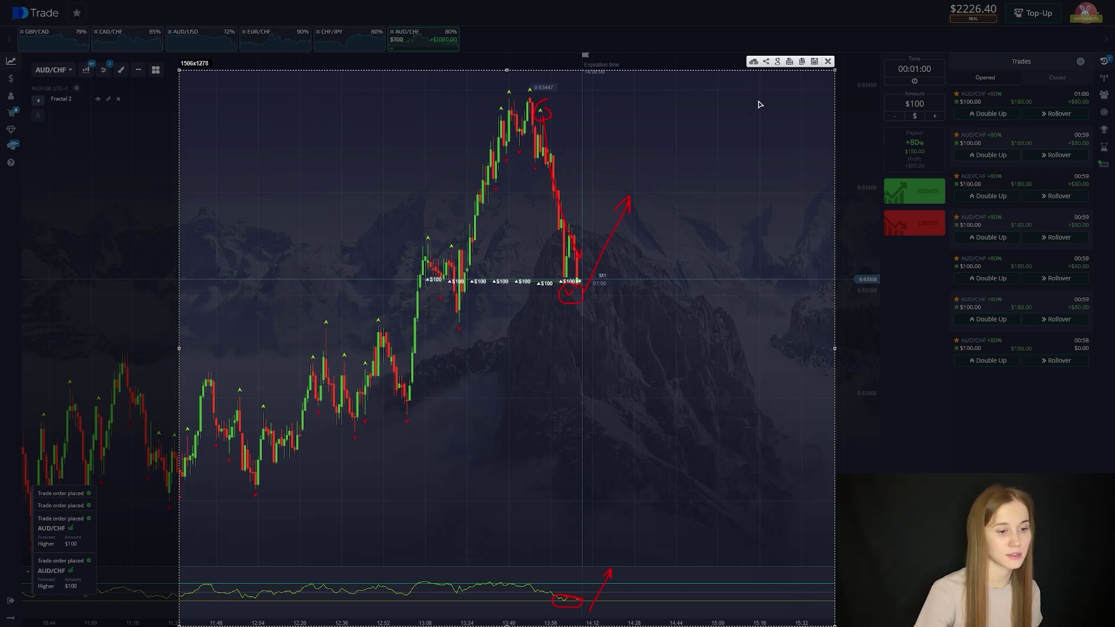
left_click(828, 62)
scroll(667, 214, "up", 10)
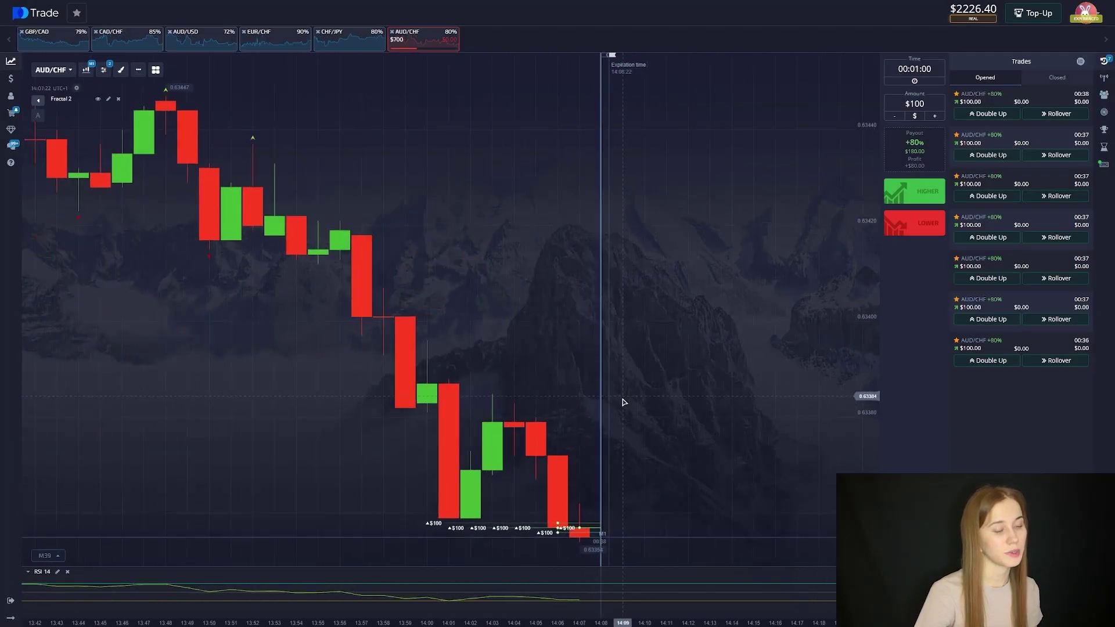